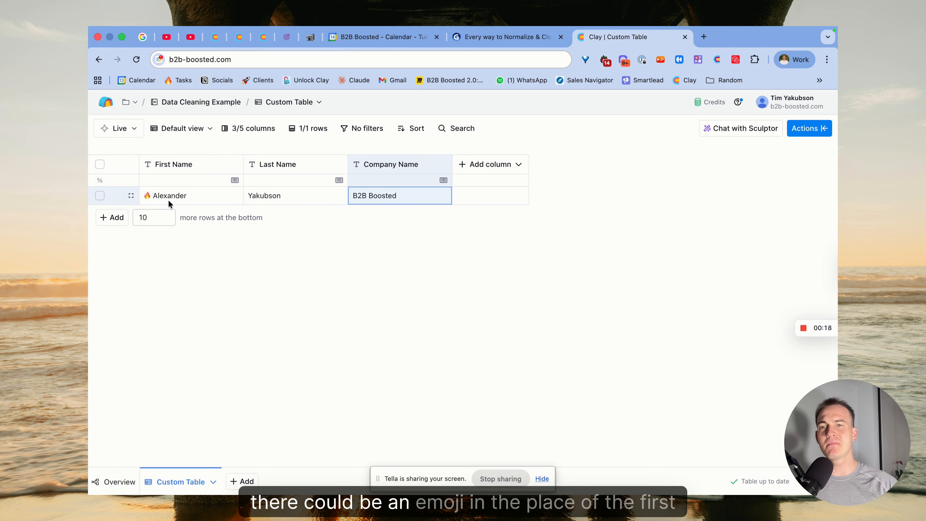
Step: Switch to the Gamma presentation and show the "6 tips for data cleaning" slide
left_click(193, 196)
left_click(185, 195)
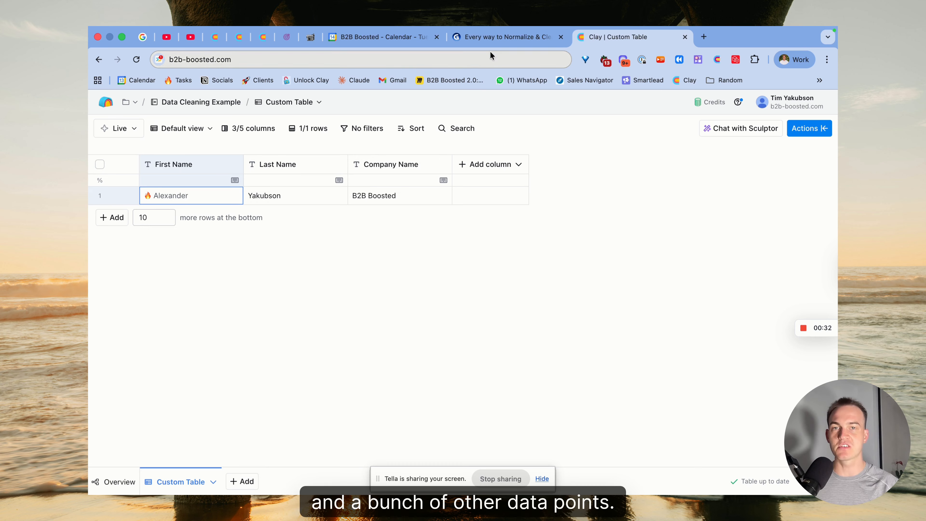
left_click(492, 37)
key("Right")
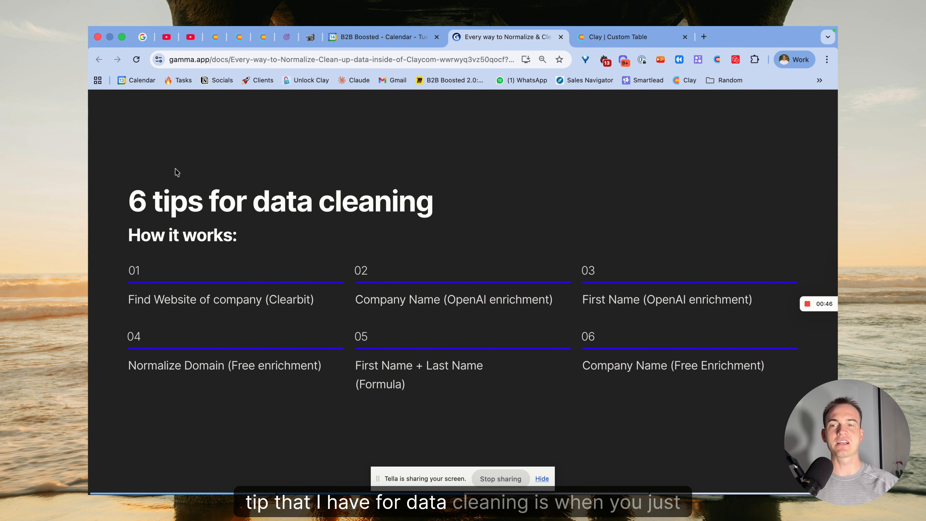
Step: Back in the Clay table, search the available actions for clearbit and open the Find Domain from Company Name enrichment
left_click(626, 36)
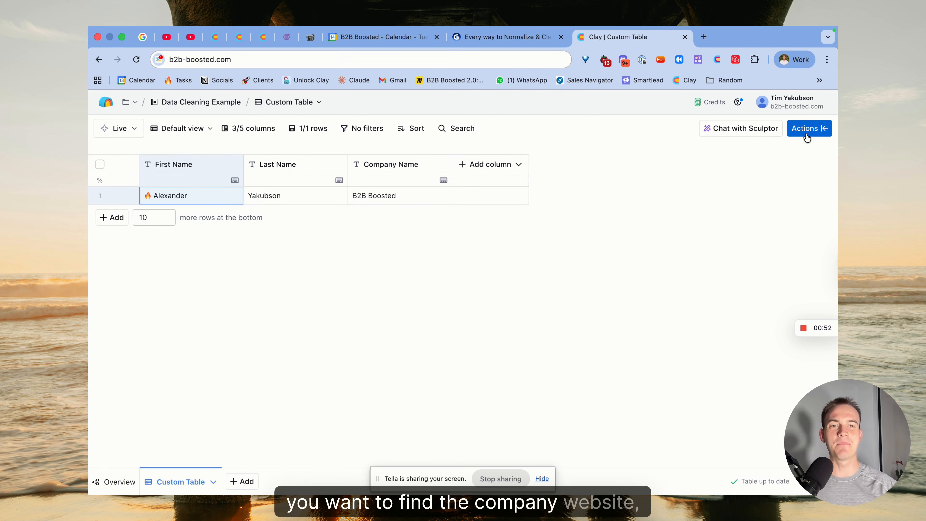
left_click(818, 134)
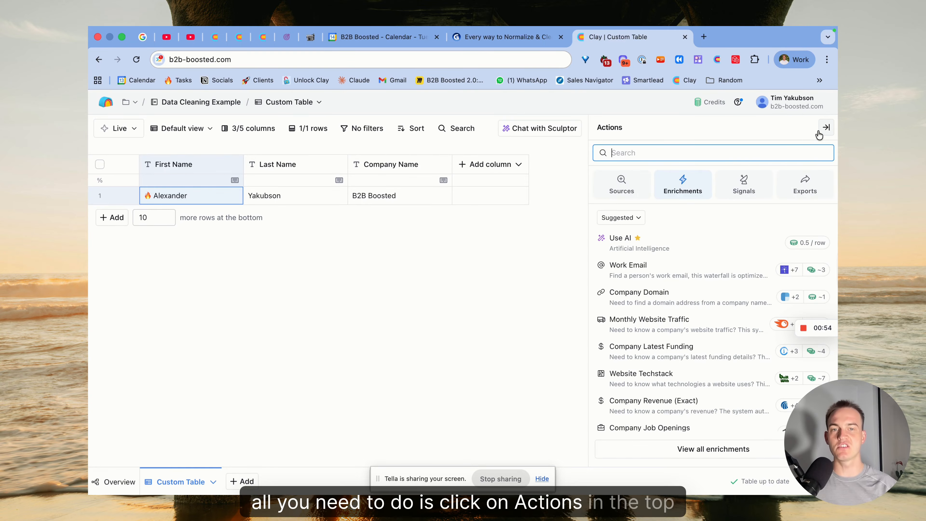
type("cle")
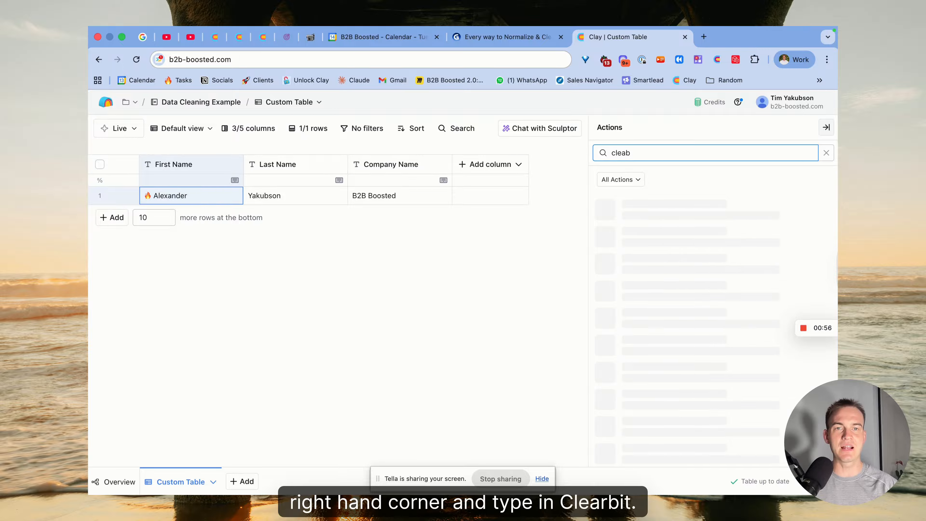
type("ab")
key("BackSpace")
type("rbit")
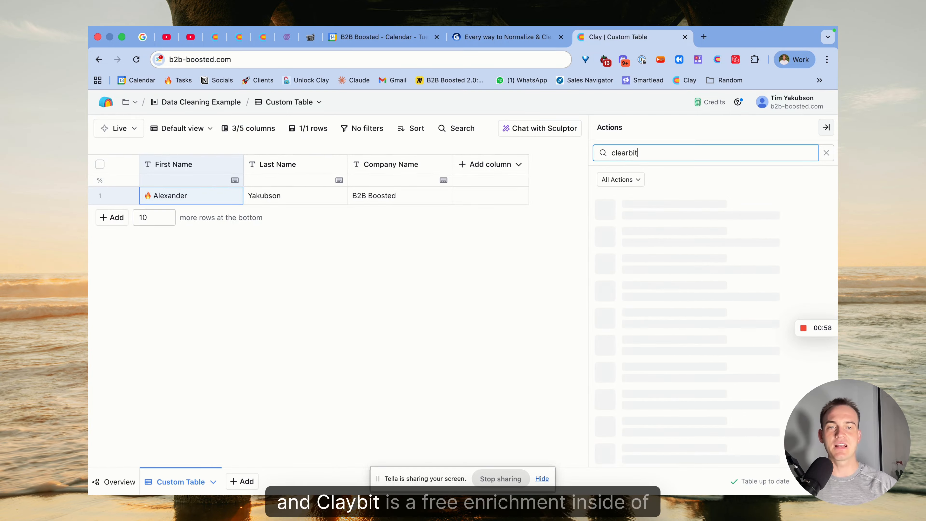
scroll(710, 214, "down", 1)
scroll(710, 214, "down", 2)
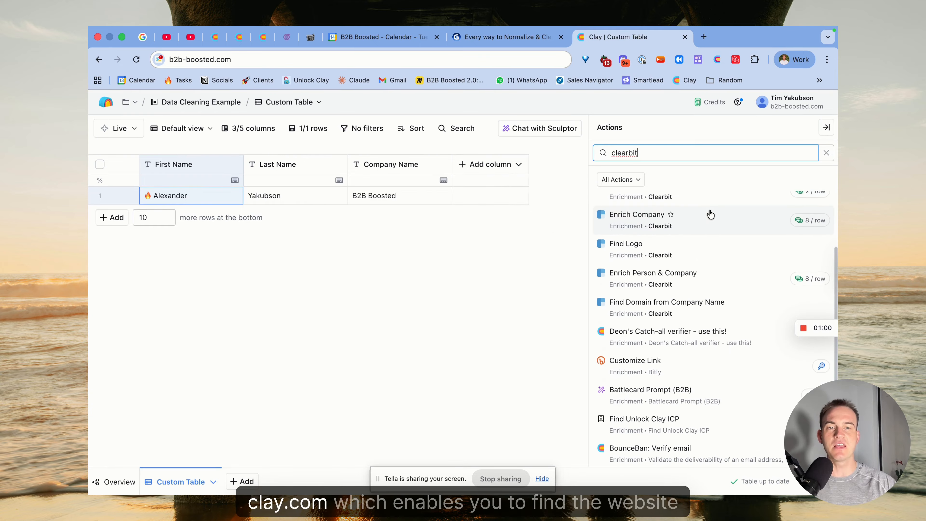
mouse_move(621, 308)
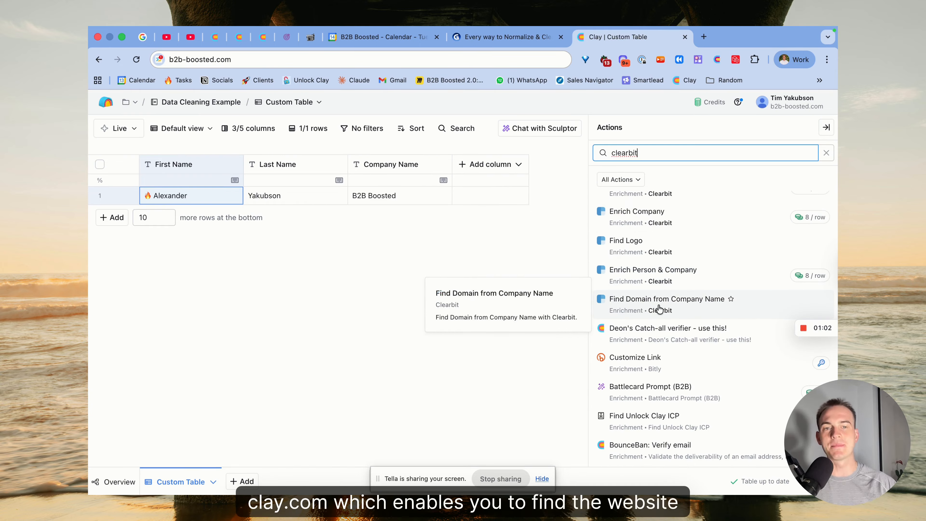
left_click(751, 309)
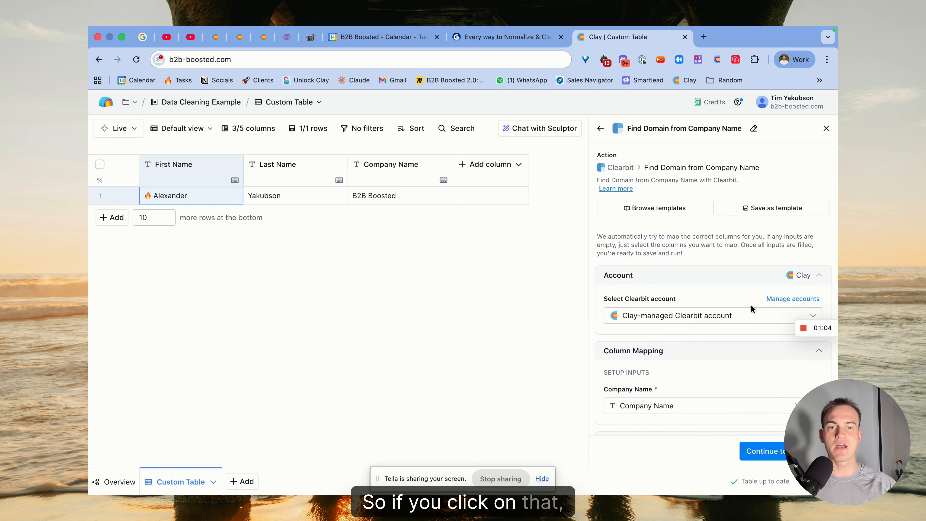
Step: Keep the Clay-managed Clearbit account and Company Name mapping, and save the enrichment with a Domain column, running it on one row
scroll(658, 397, "down", 2)
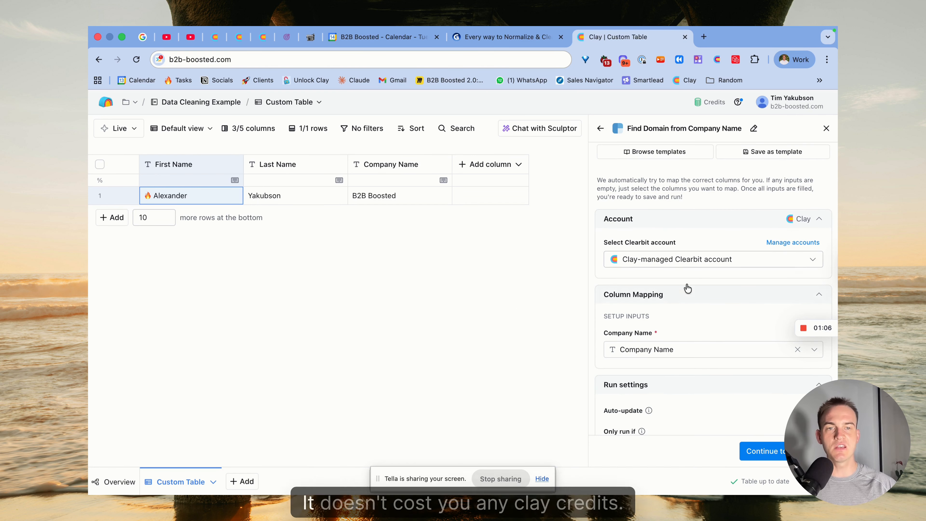
scroll(730, 315, "down", 2)
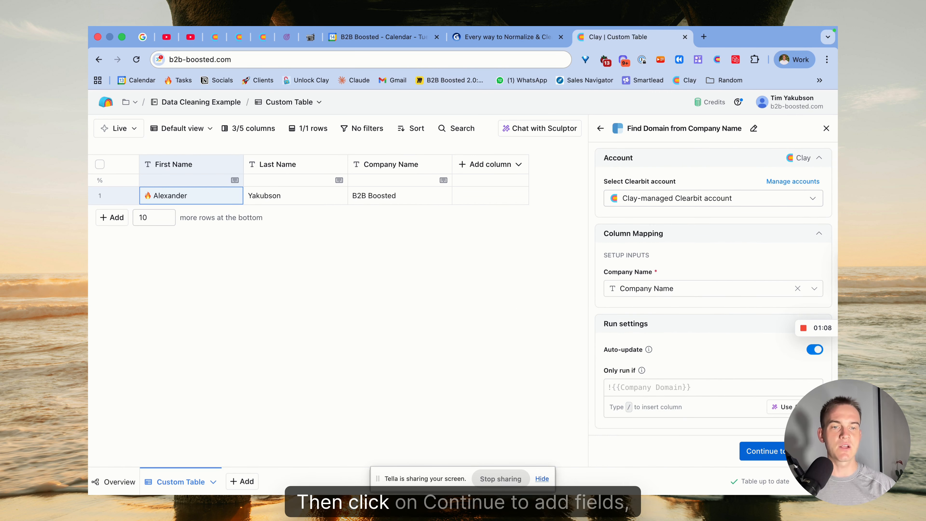
left_click(762, 451)
left_click(761, 451)
left_click(720, 402)
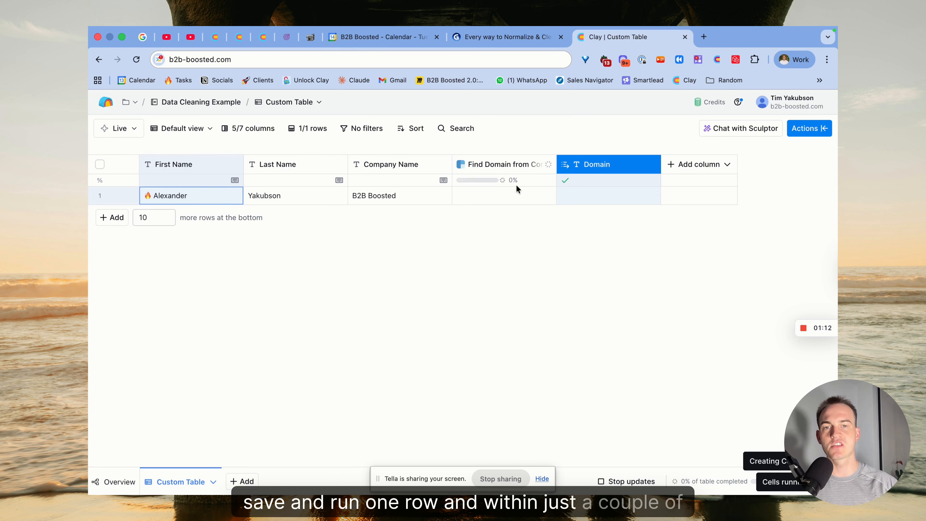
Step: Rename the Find Domain from Company Name column "Tip 1 → Find website using Company Name" and widen it to fit its title
left_click(484, 169)
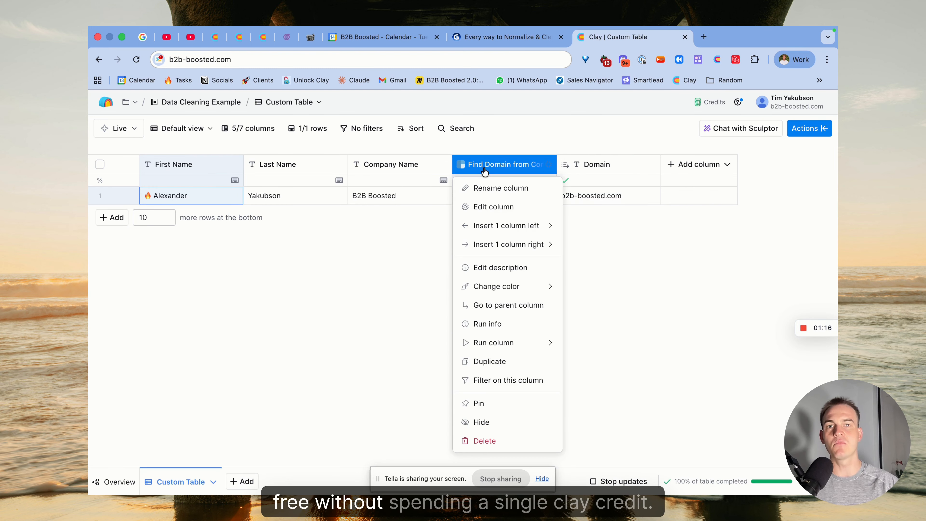
left_click(496, 188)
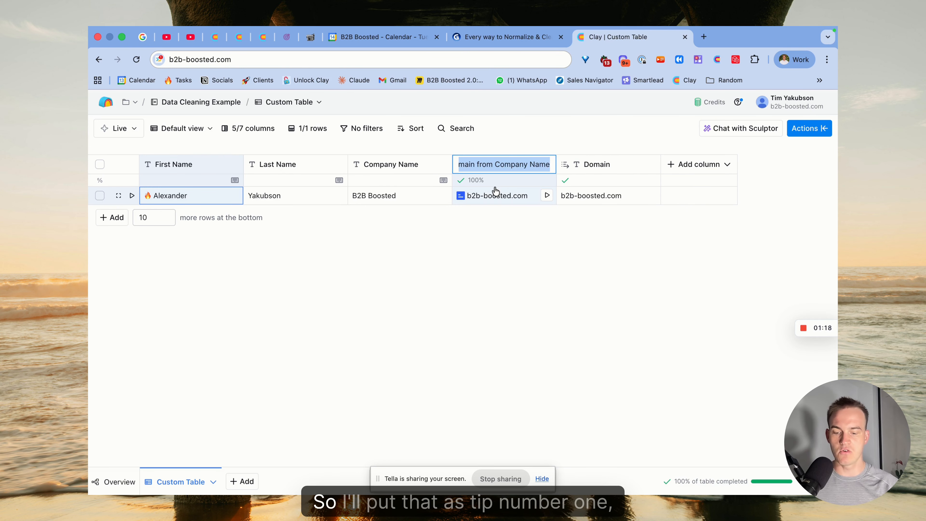
type("Tip 1 =?")
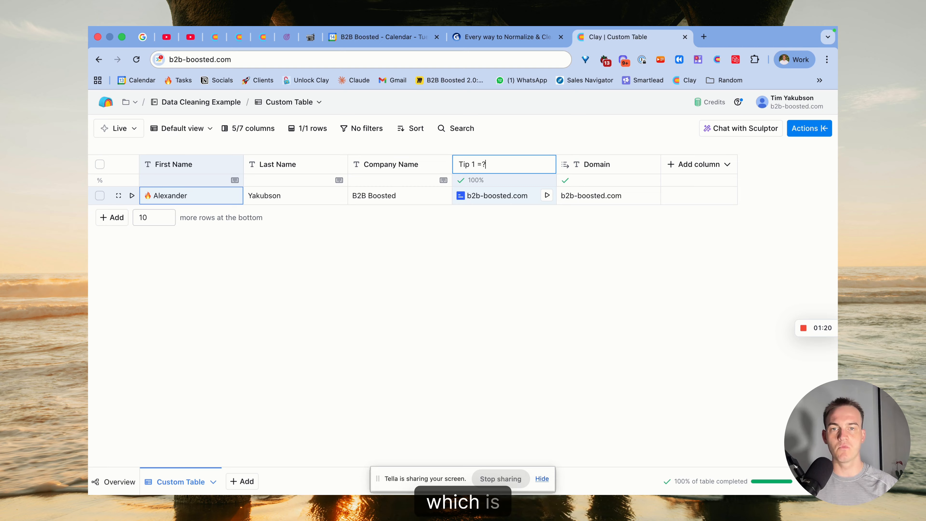
key("BackSpace")
type("-")
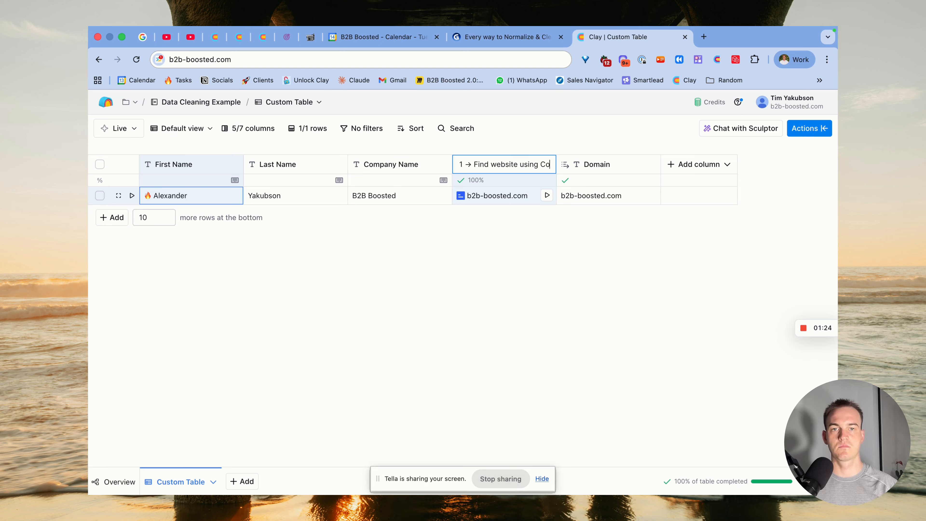
key("Return")
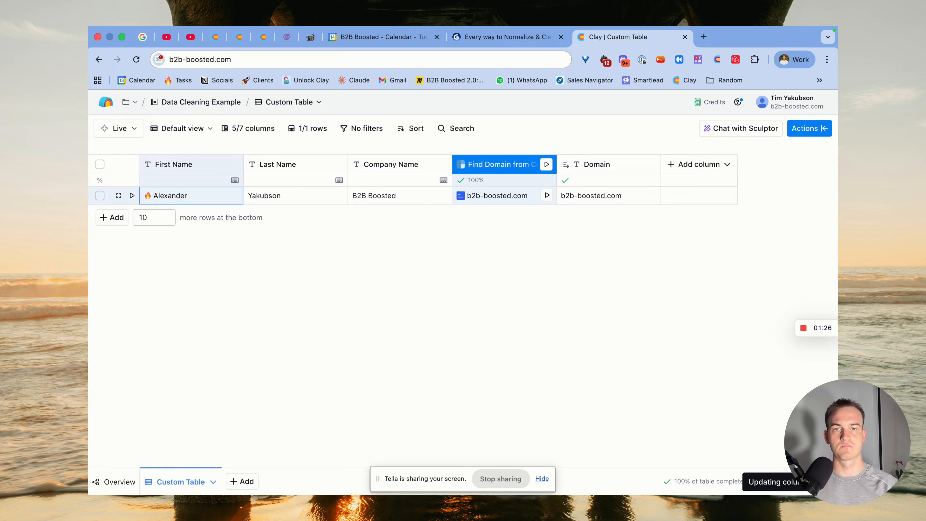
left_click_drag(556, 166, 671, 166)
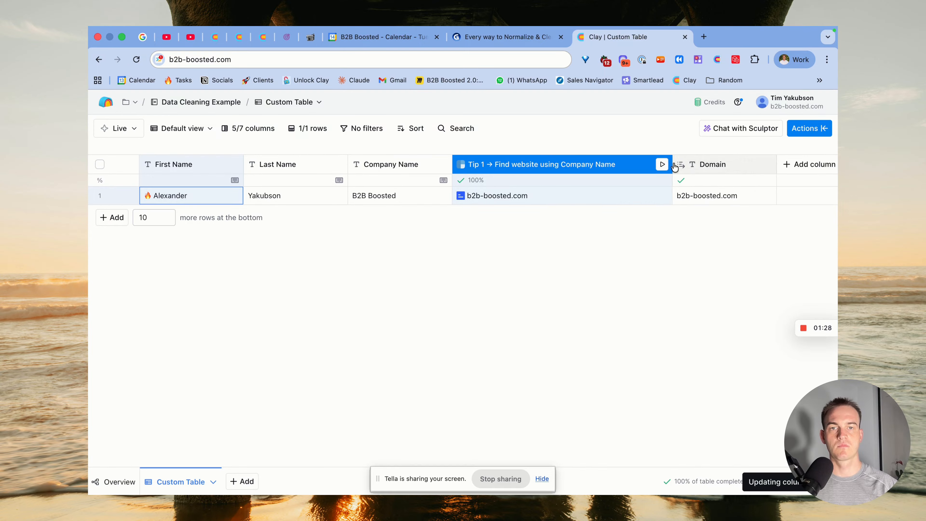
Step: Consult the tips slide in Gamma, return to the Clay table and set row 1's Company Name to B2B Boosted Ltd
left_click(508, 41)
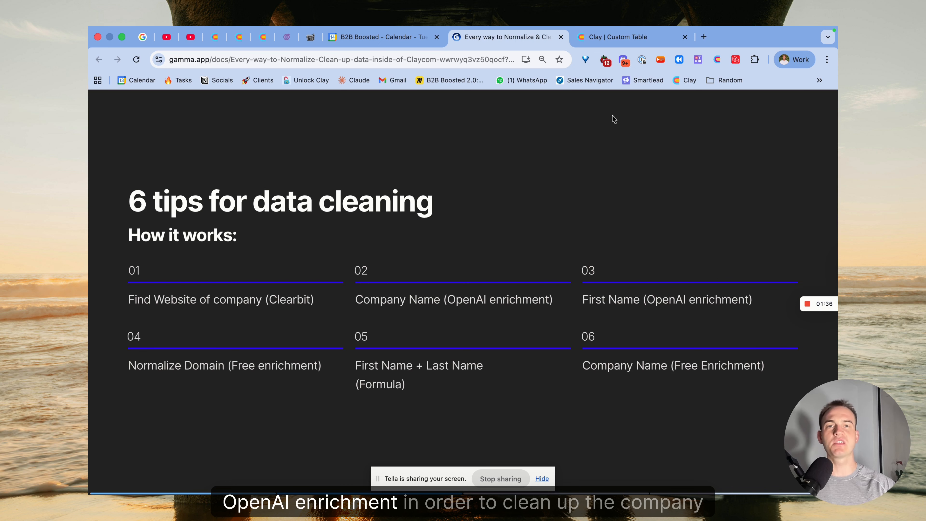
left_click(627, 37)
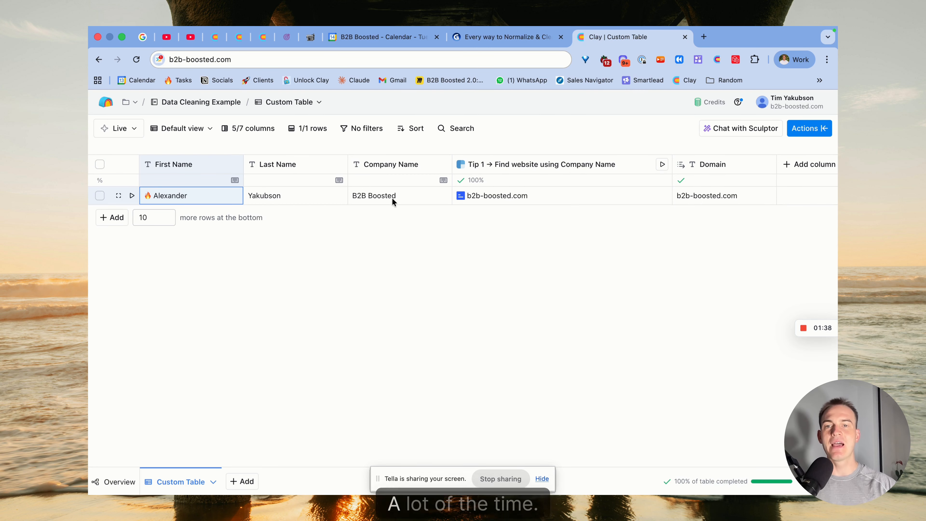
left_click(400, 193)
left_click(401, 193)
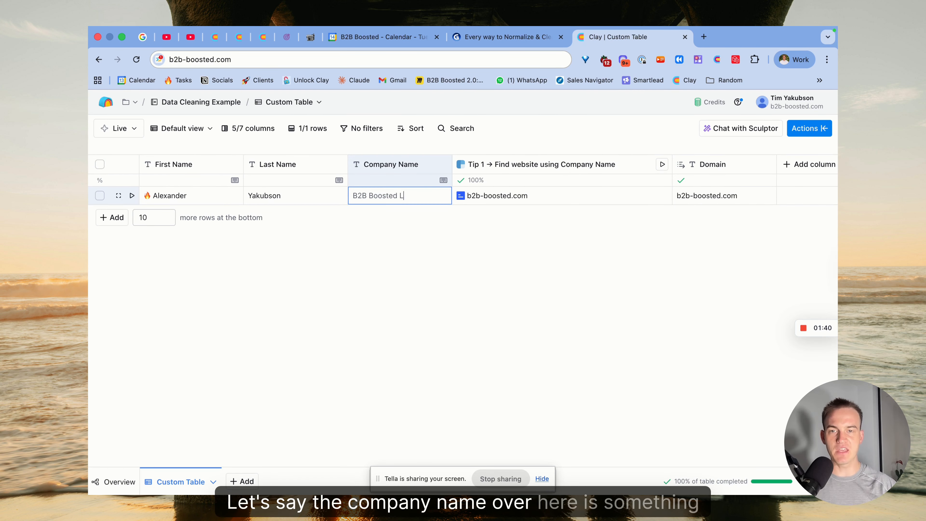
key("Return")
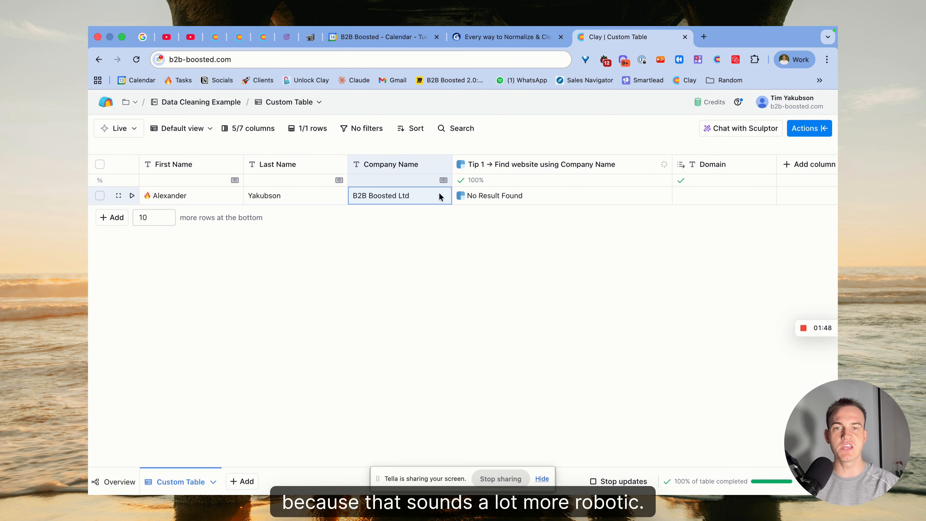
Step: Start a new Use AI enrichment for the table
scroll(561, 191, "right", 2)
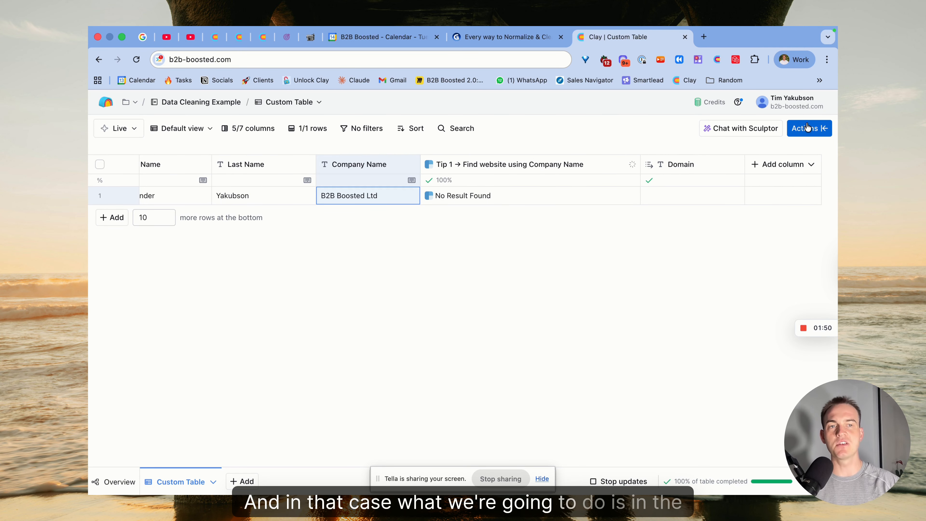
left_click(825, 134)
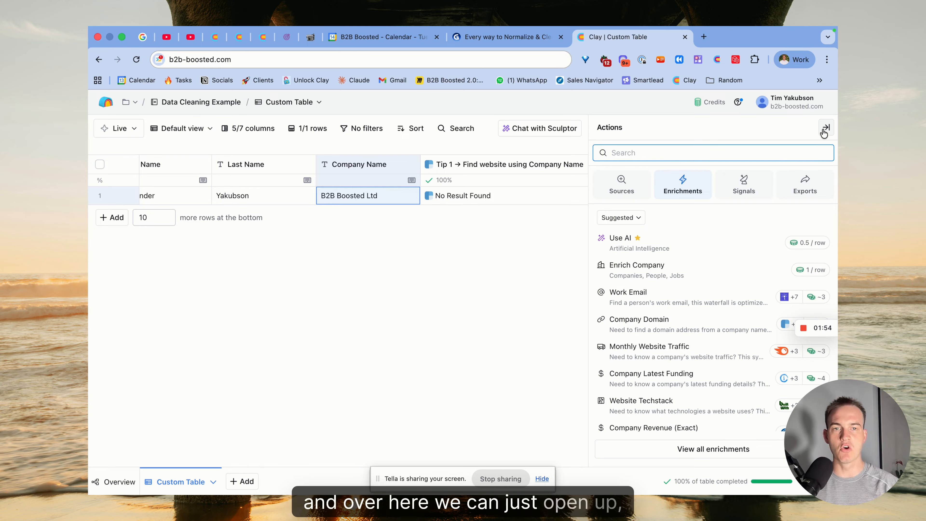
left_click(723, 238)
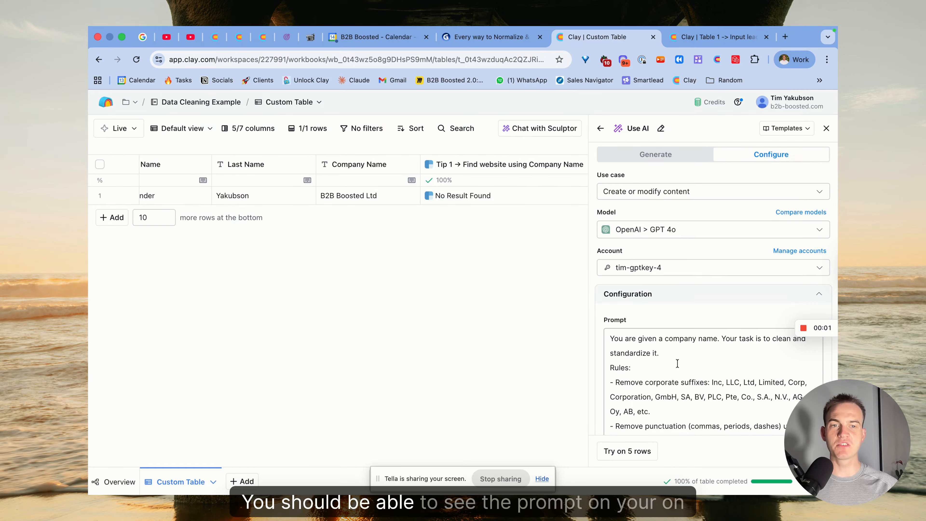
Step: Review the company name cleaning prompt and its outputs, and save the Use AI enrichment, running it on one row
scroll(677, 363, "down", 2)
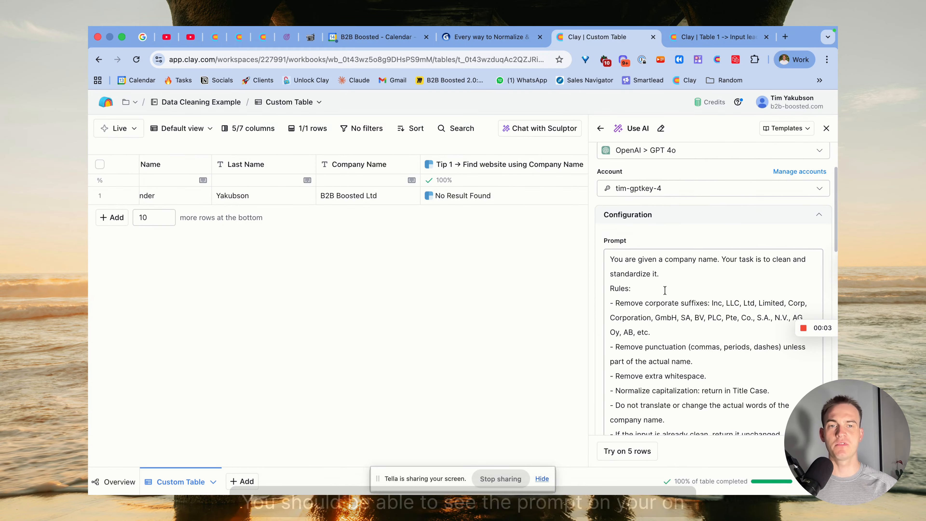
scroll(663, 292, "down", 10)
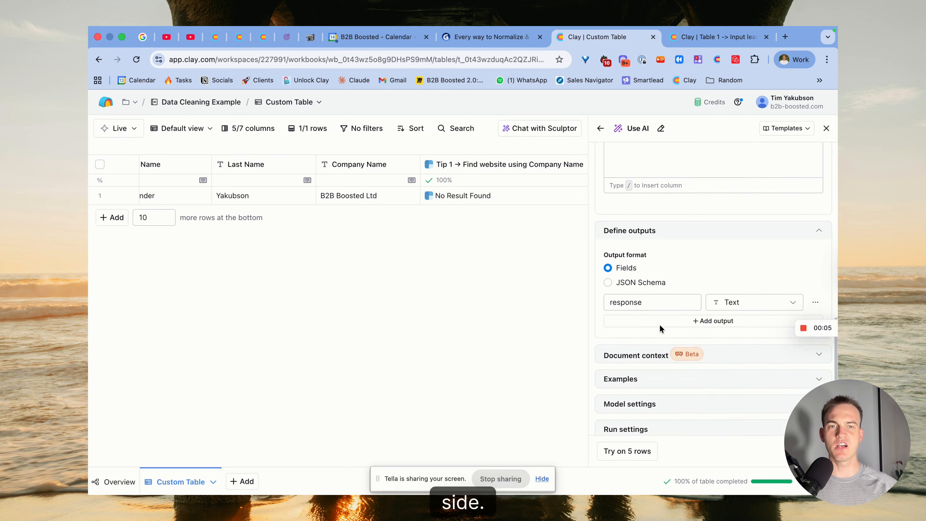
scroll(660, 324, "up", 5)
scroll(670, 234, "down", 1)
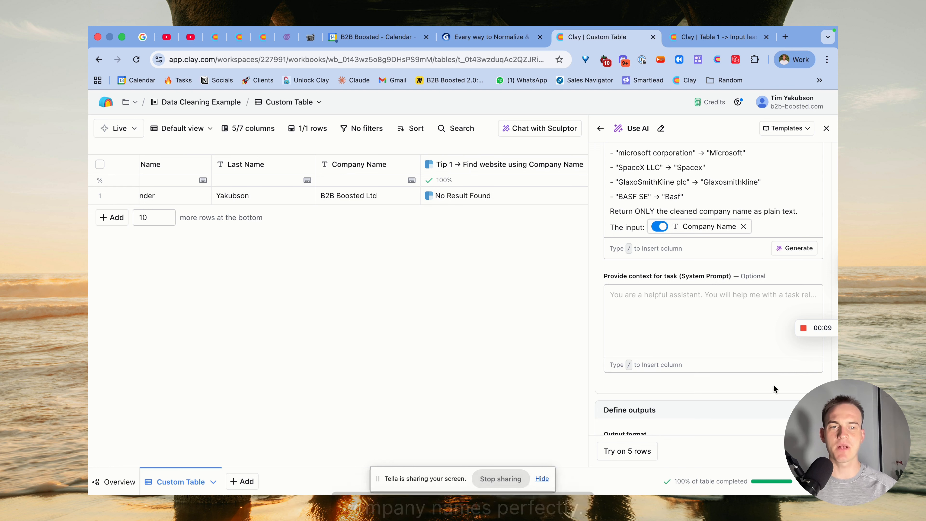
left_click(784, 451)
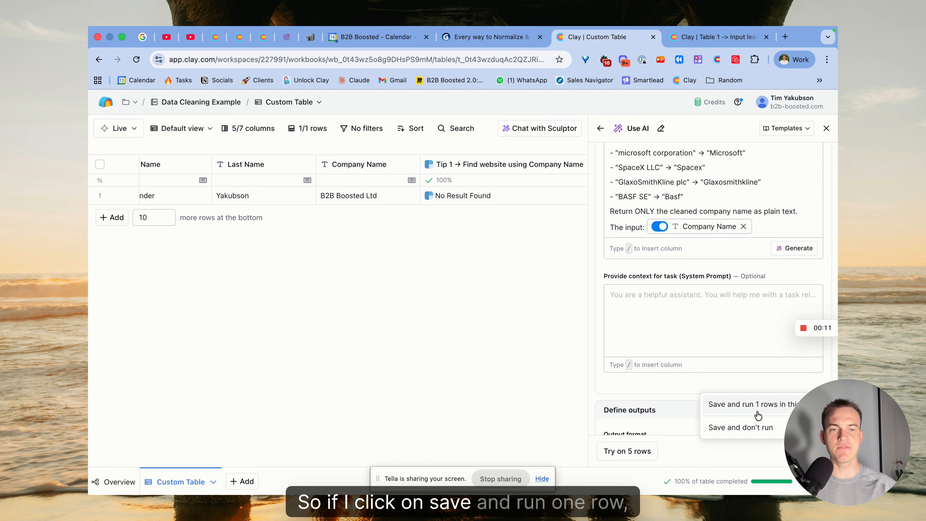
left_click(755, 404)
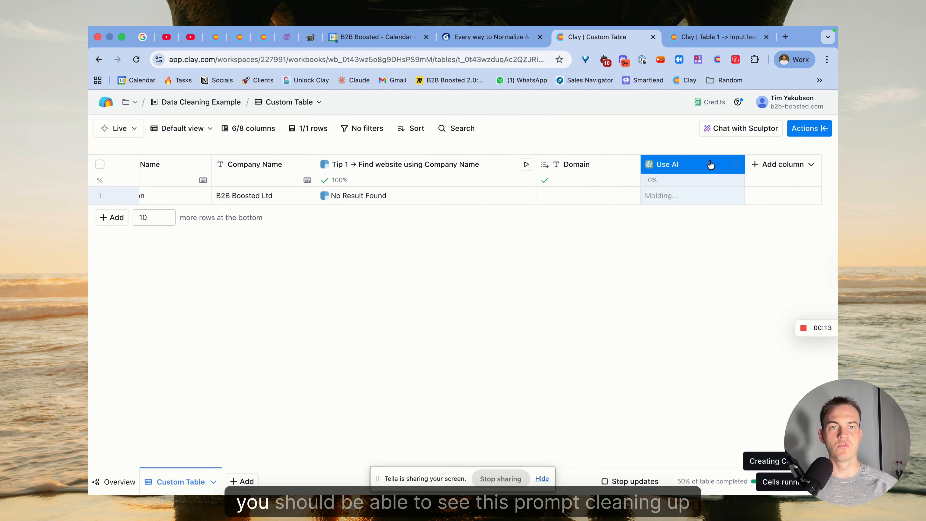
Step: Widen the AI enrichment column and rename it "Tip 2 → Clean up Company Name"
left_click_drag(743, 163, 787, 163)
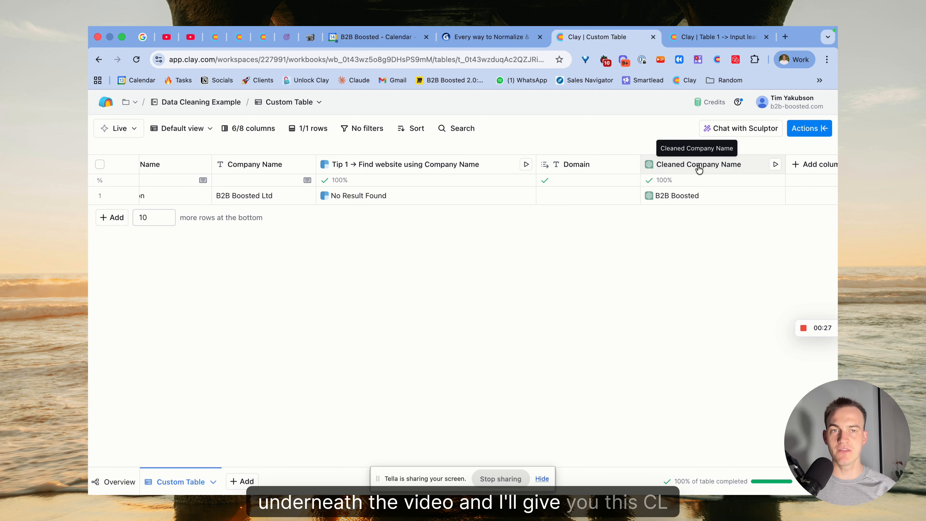
left_click(686, 167)
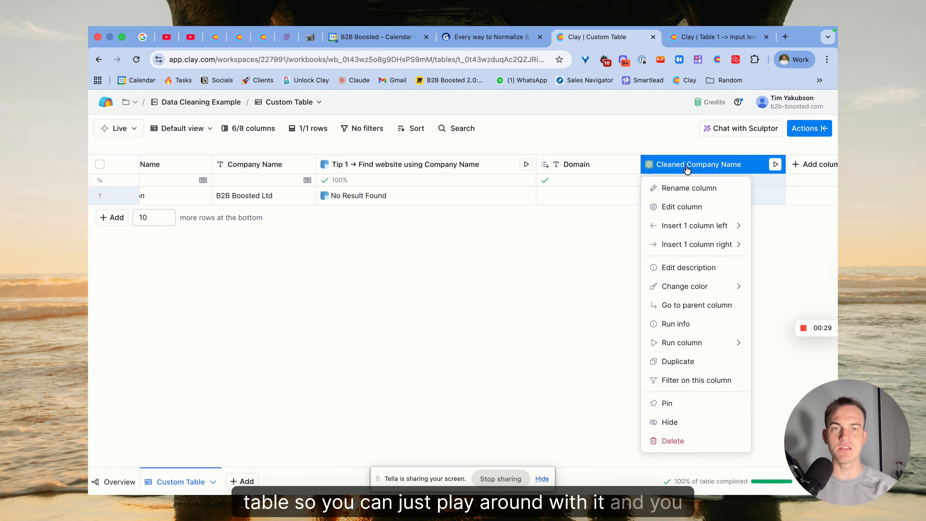
left_click(666, 187)
type("Tip 2 → Clean up Company")
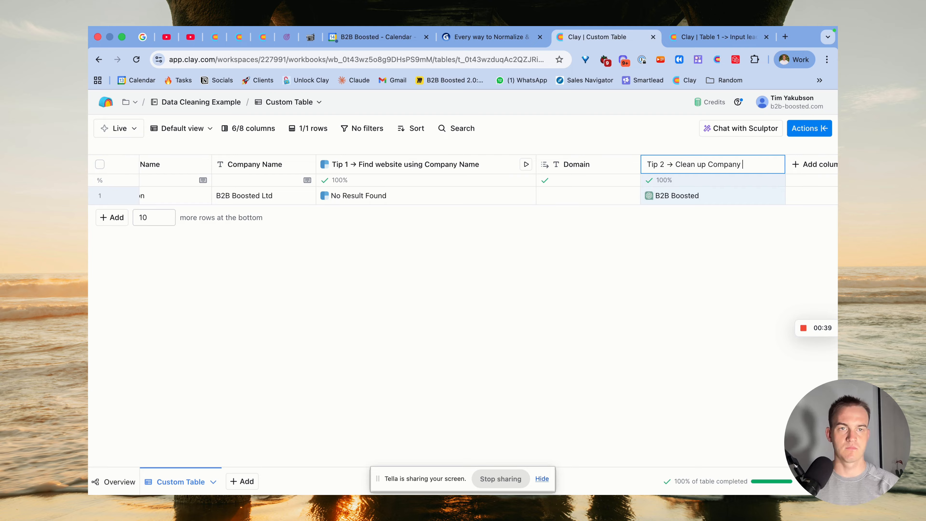
type("e")
key("Return")
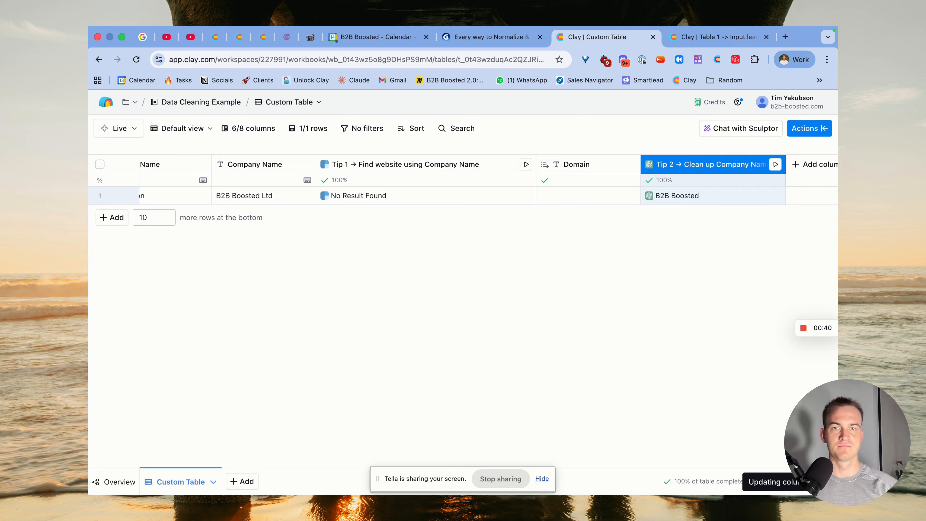
Step: Consult the data cleaning tips slide in Gamma and return to the Clay table to check row 1's first name
left_click(508, 35)
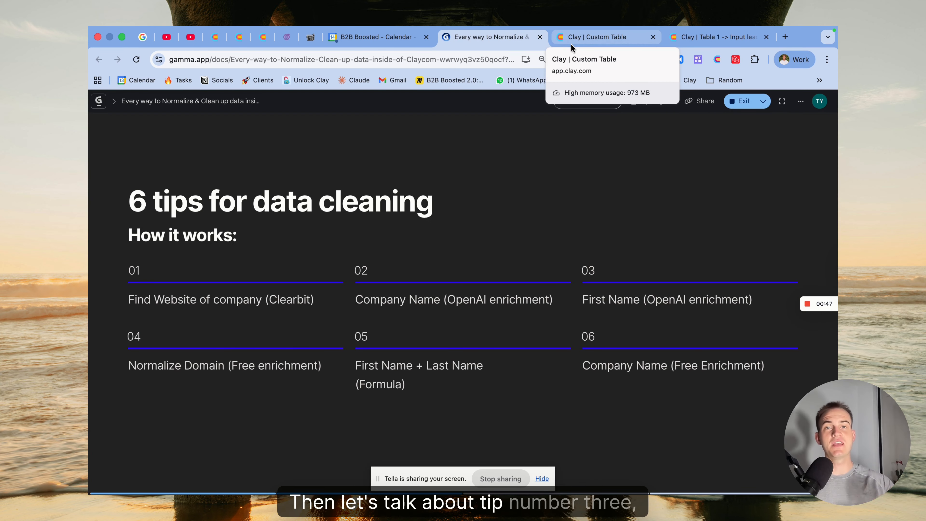
left_click(571, 44)
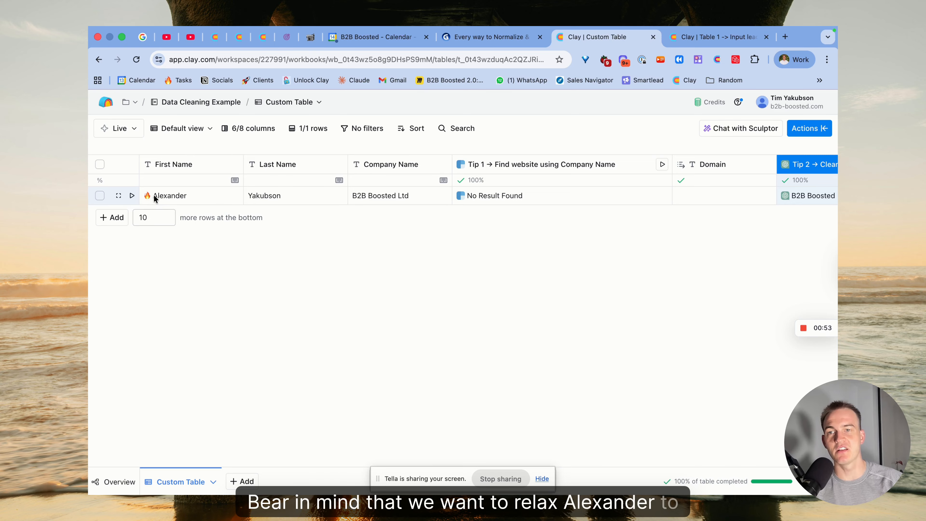
scroll(205, 197, "right", 5)
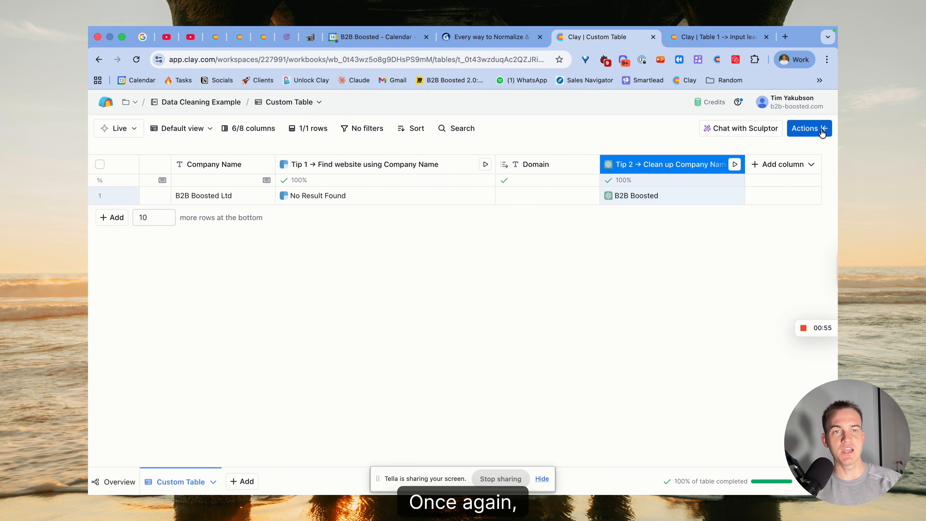
Step: Start a new Use AI enrichment and choose the "First Name Cleaning" template, searching the templates for "first name"
left_click(808, 128)
left_click(723, 246)
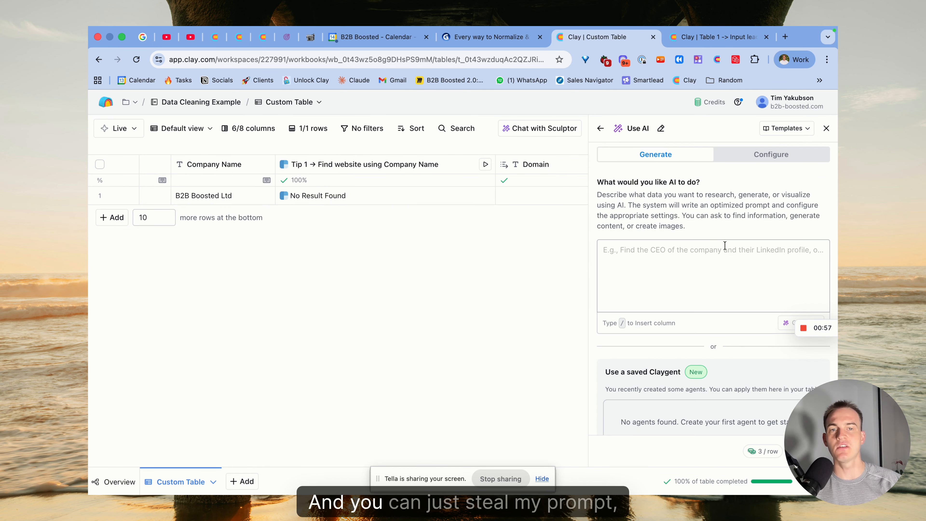
left_click(774, 131)
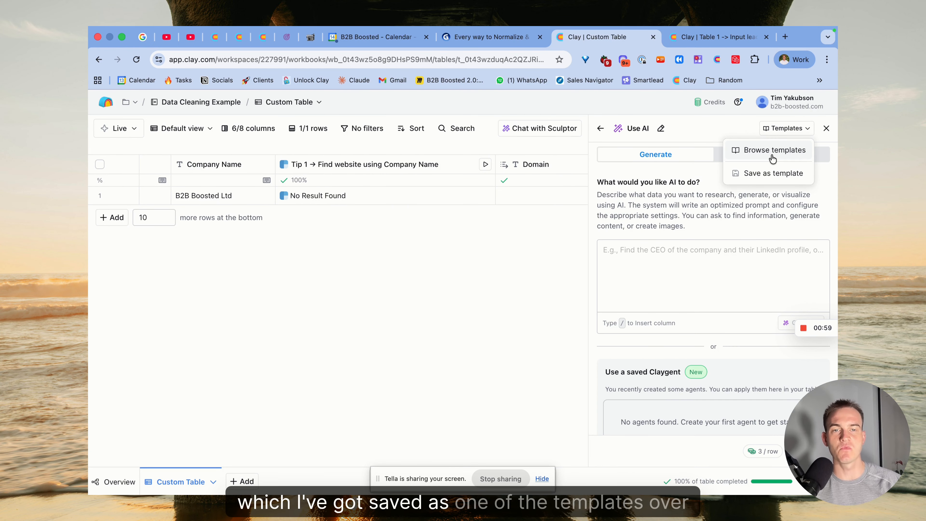
left_click(773, 152)
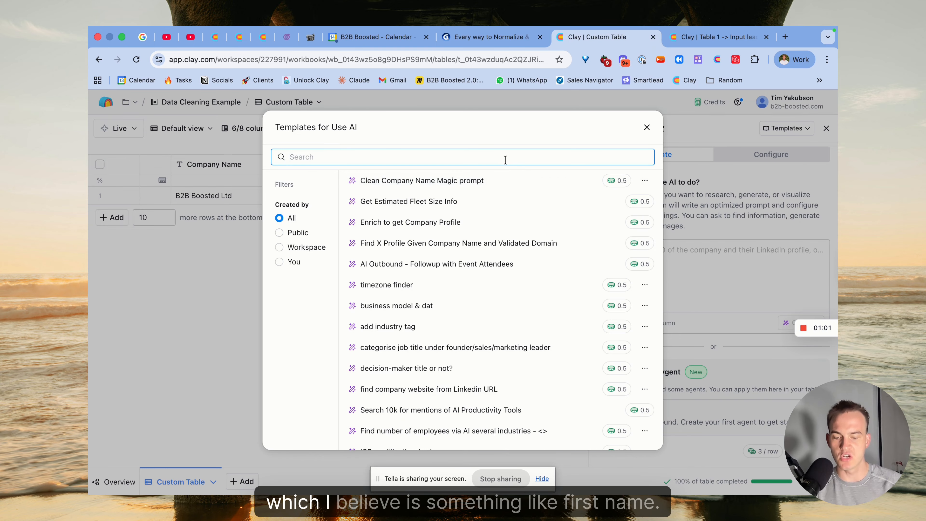
type("first name")
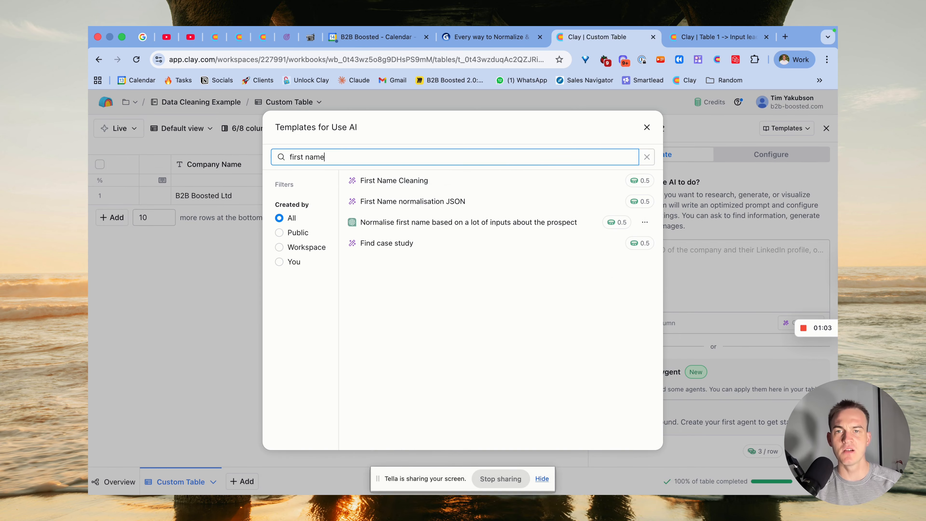
left_click(492, 182)
Step: Map the template's Work Email and Url inputs to the Company Name column
left_click(463, 241)
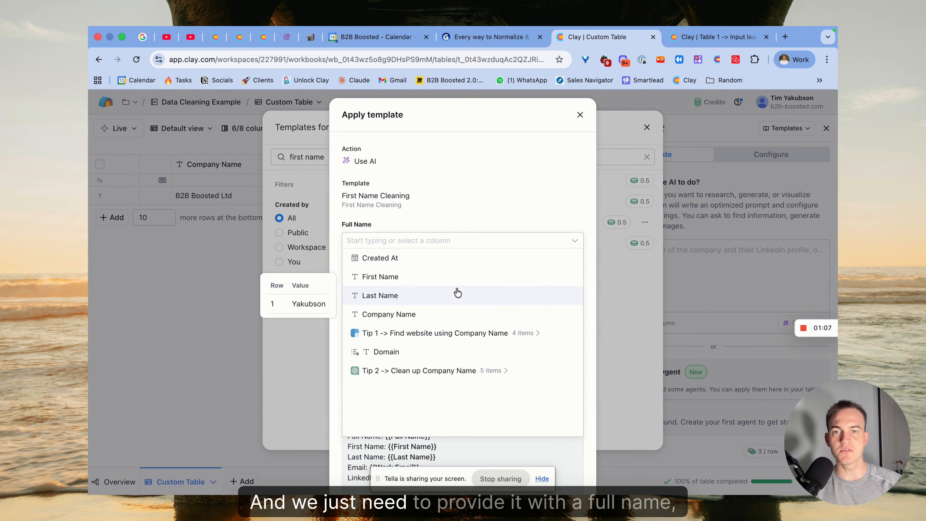
left_click(437, 215)
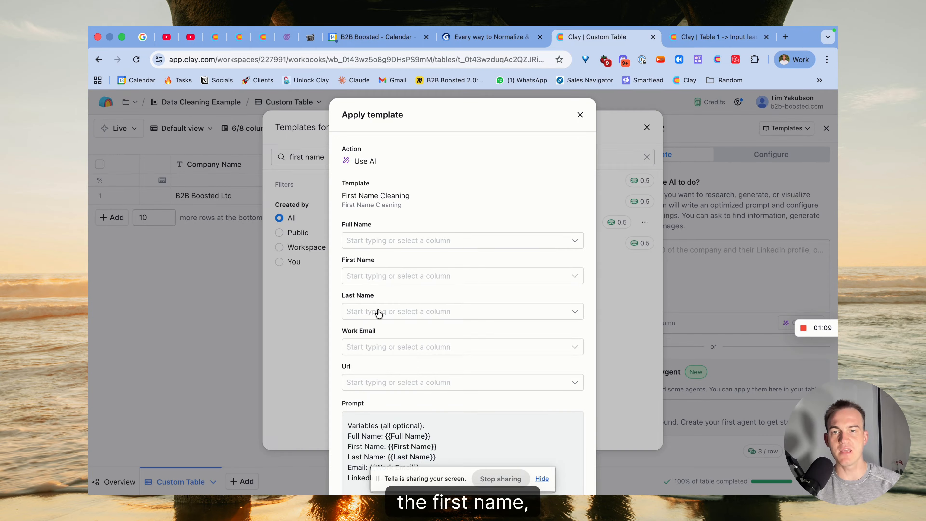
left_click(411, 348)
left_click(430, 421)
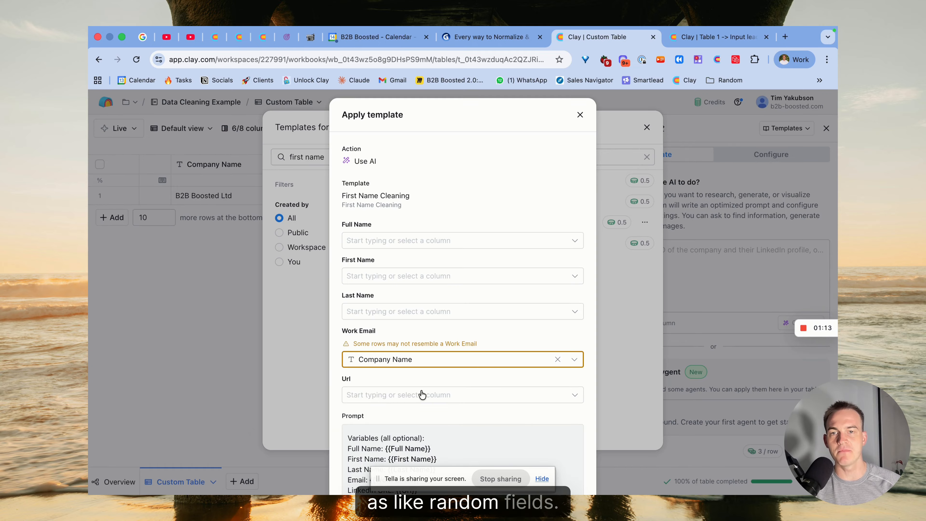
left_click(420, 400)
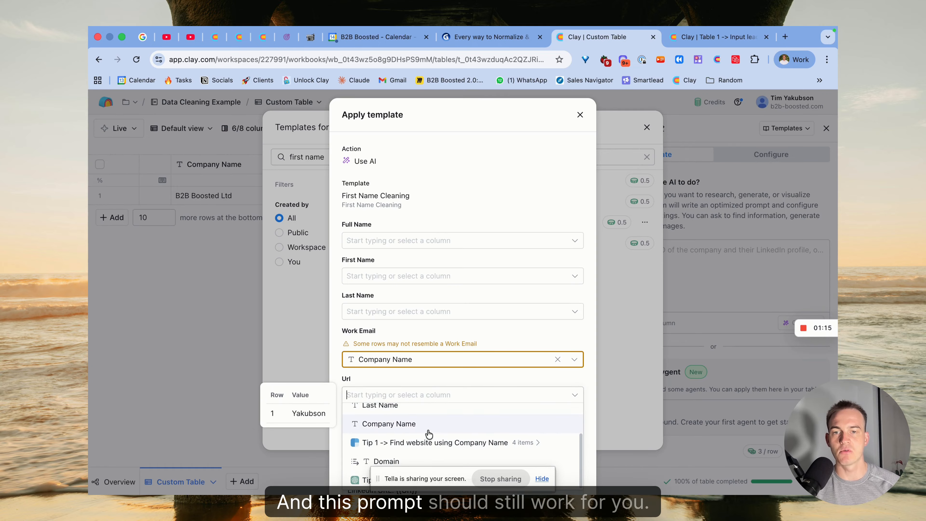
left_click(430, 423)
Step: Map the template's Last Name and Full Name inputs to the Last Name column, and First Name to the First Name column
left_click(413, 312)
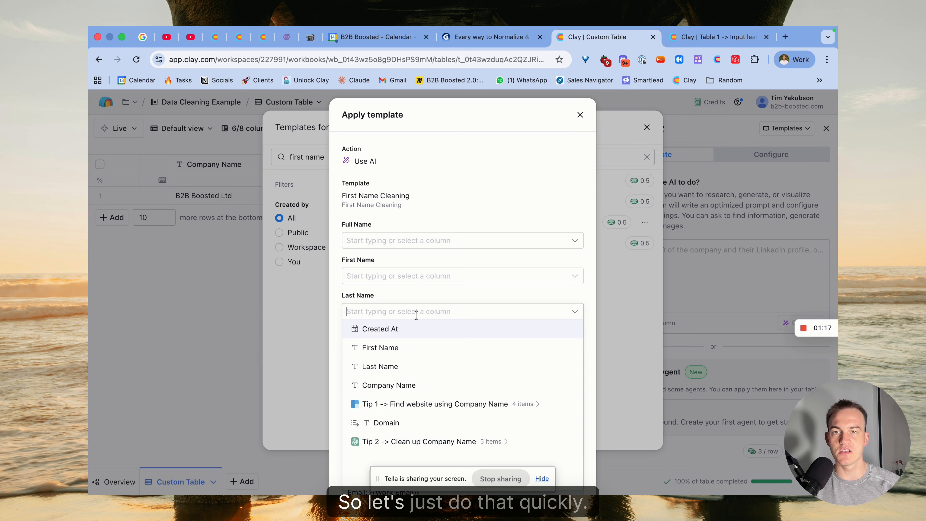
left_click(413, 366)
left_click(407, 277)
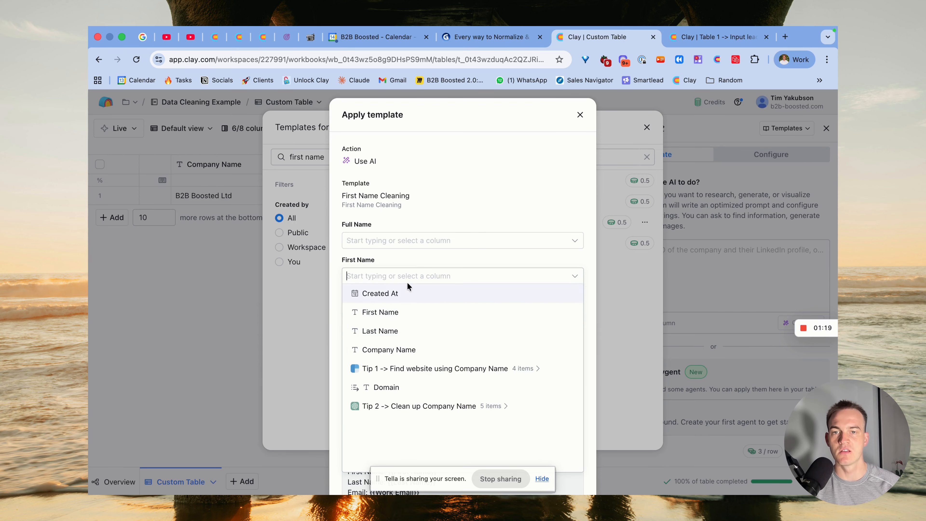
left_click(408, 313)
left_click(431, 242)
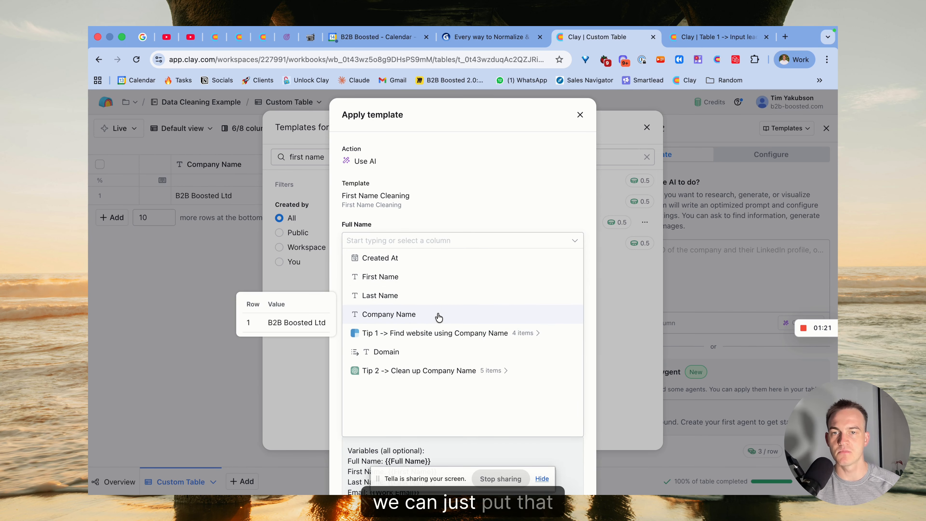
left_click(439, 294)
Step: Review the full First Name Cleaning prompt and apply the template to the enrichment
scroll(518, 449, "down", 15)
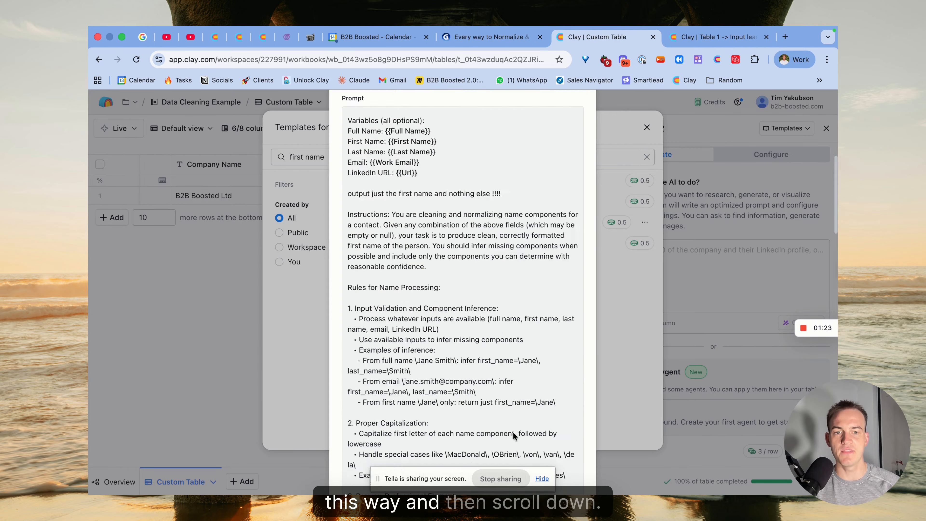
scroll(513, 423, "down", 5)
scroll(492, 306, "up", 20)
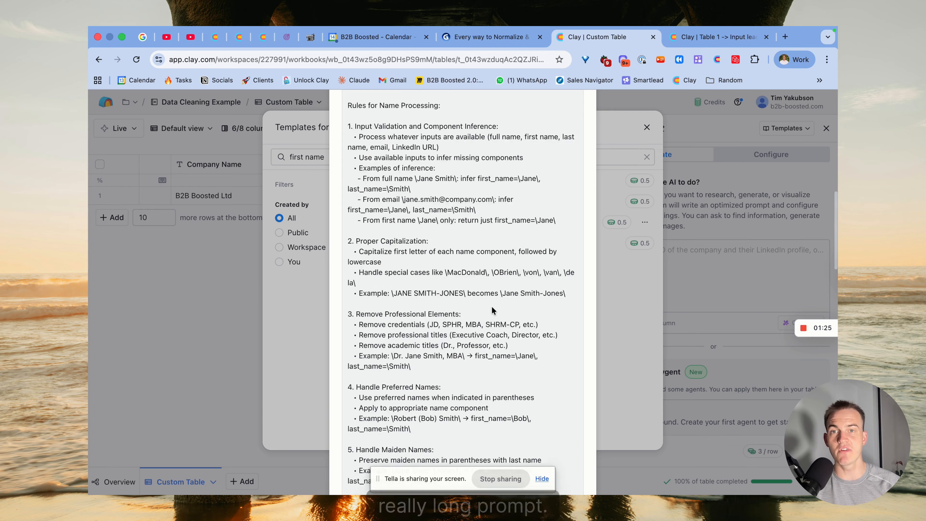
scroll(492, 308, "down", 20)
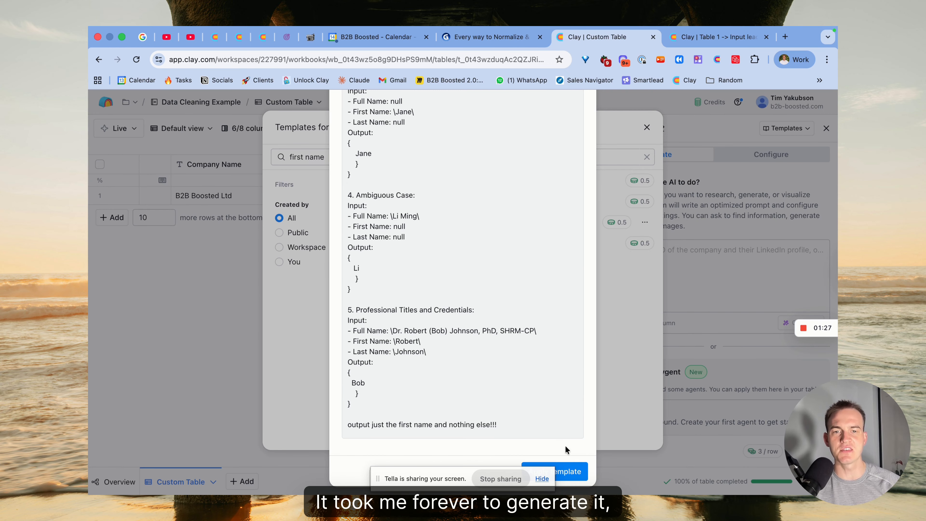
left_click(567, 467)
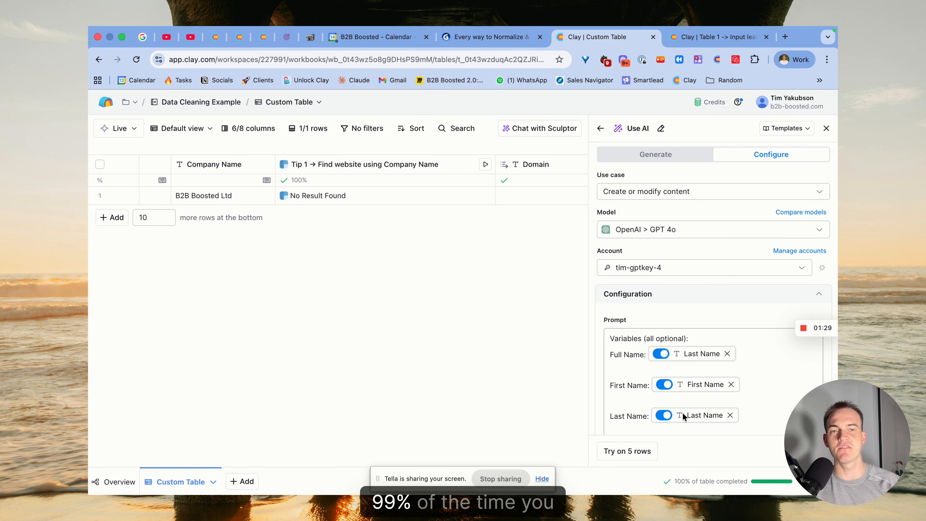
Step: Save the first name enrichment and run it on one row
scroll(381, 203, "left", 5)
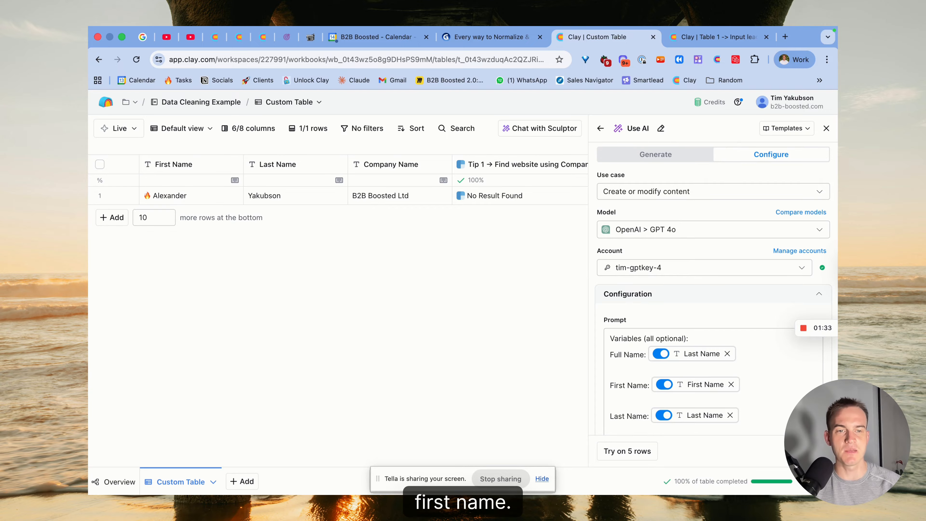
left_click(811, 451)
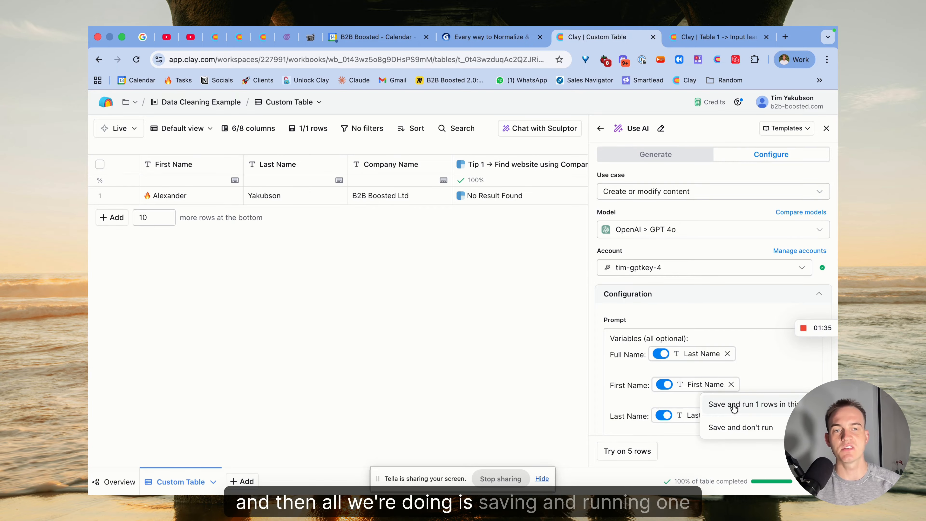
left_click(767, 405)
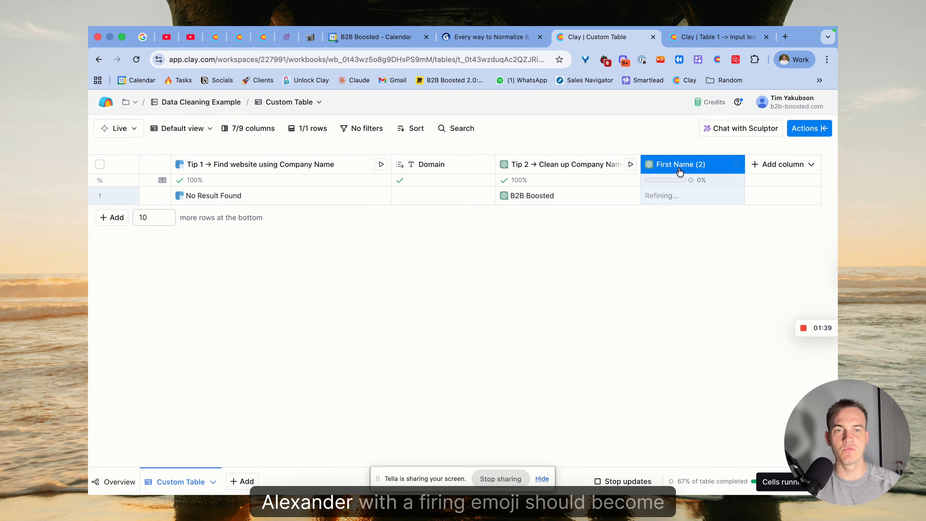
scroll(669, 193, "left", 8)
scroll(669, 193, "right", 2)
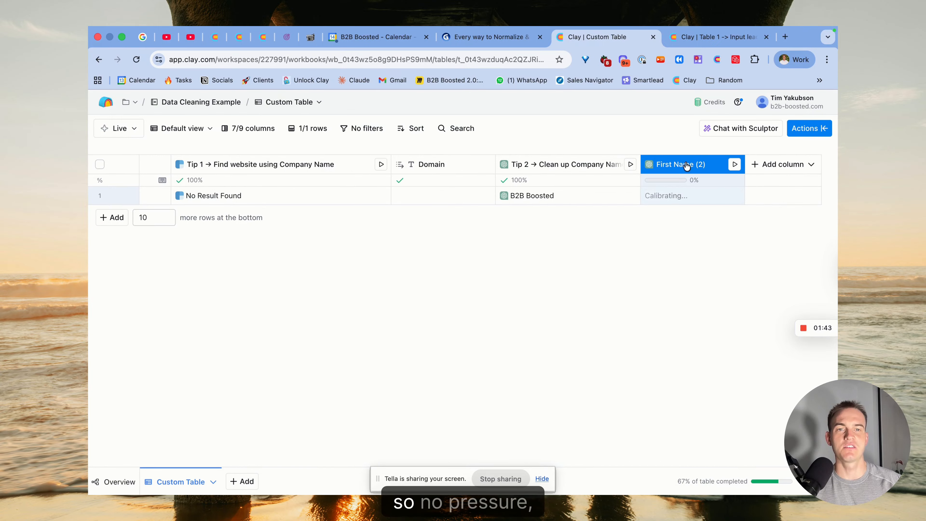
Step: Inspect the cell details of row 1's AI-cleaned first name and widen the First Name (2) column
left_click(667, 167)
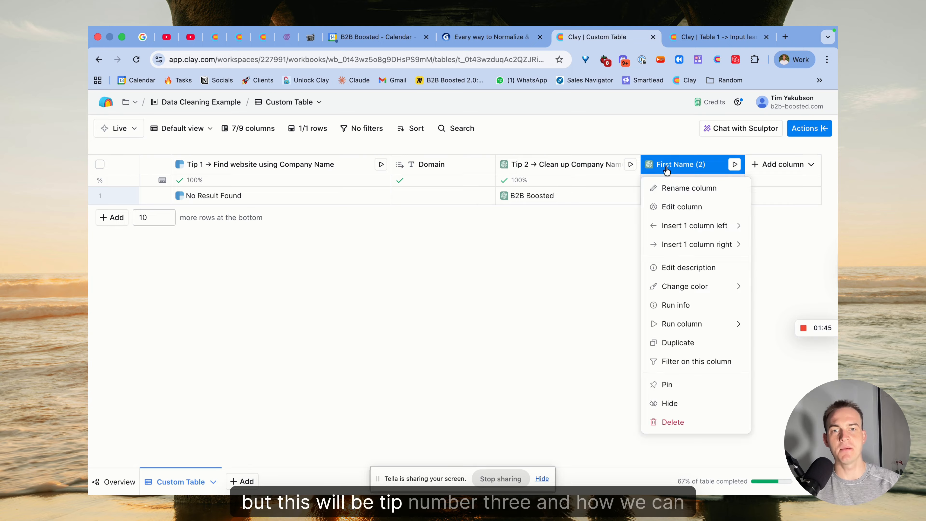
left_click(679, 180)
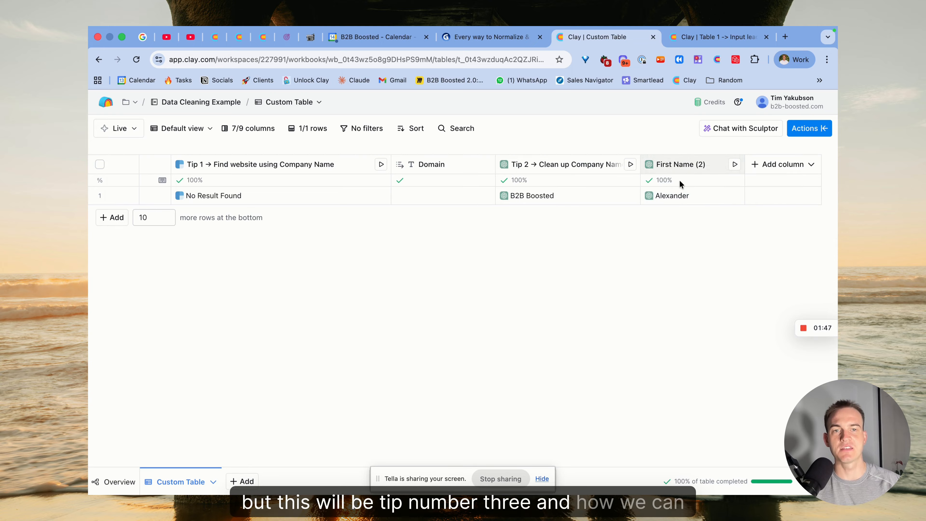
left_click(681, 197)
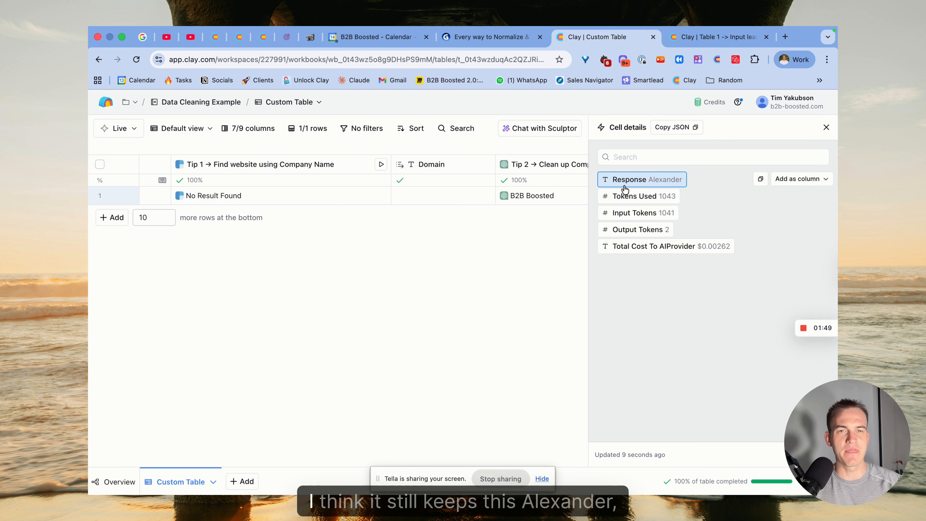
left_click(826, 133)
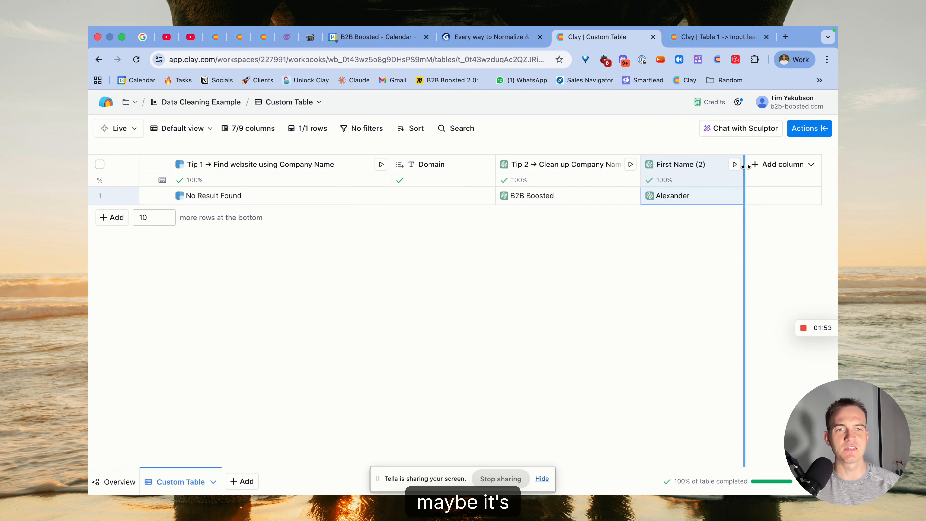
left_click_drag(744, 164, 782, 165)
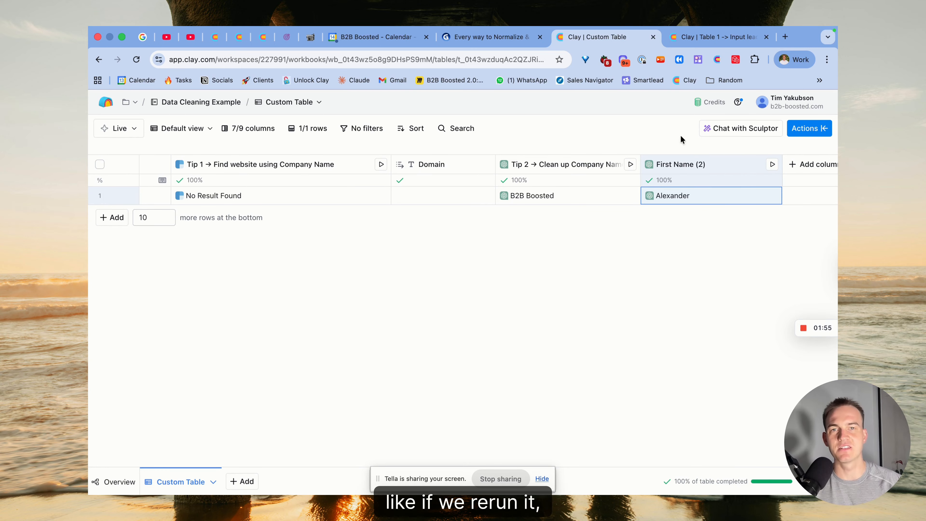
Step: Consult the tips slide in Gamma and examine row 1's Long domain cell in the Clay table
left_click(503, 45)
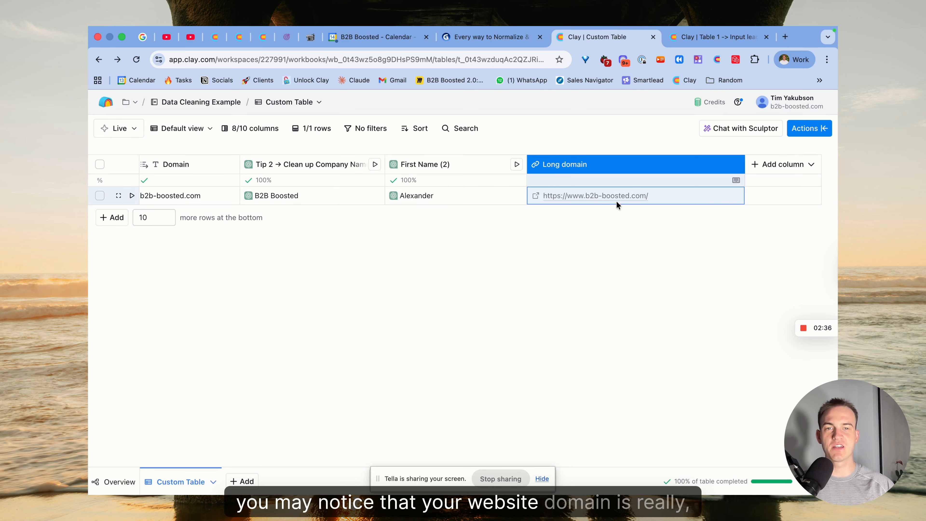
left_click(692, 199)
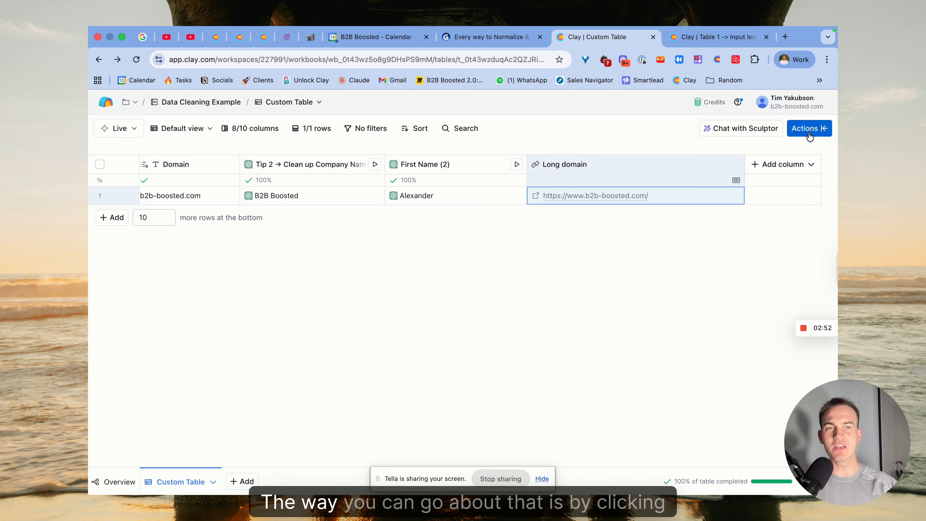
Step: Set up a "Normalize a Domain" enrichment on the Long domain column with the normalization type "Isolate the domain"
left_click(820, 131)
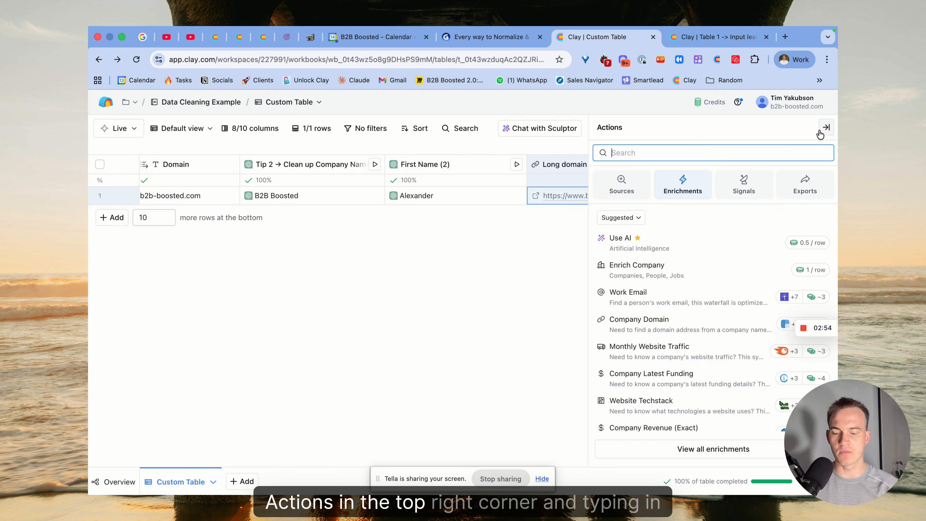
type("normalize do")
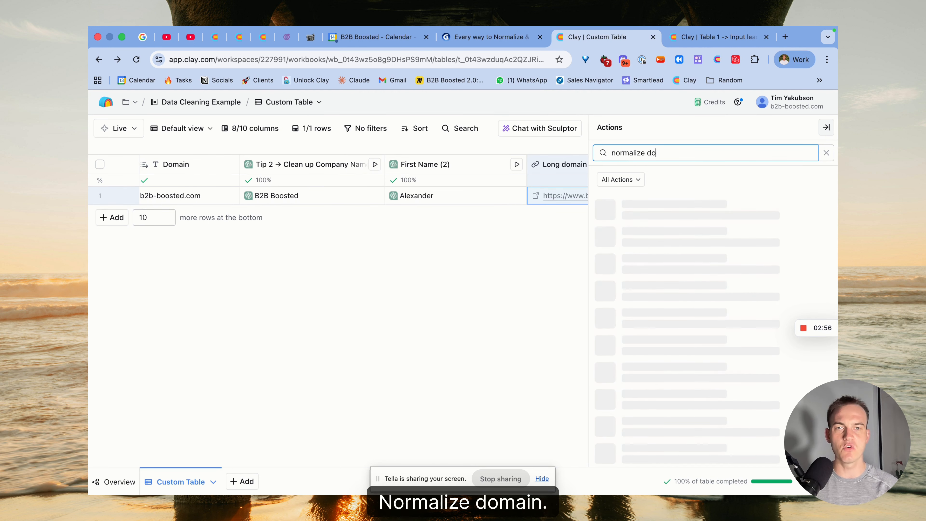
type("main")
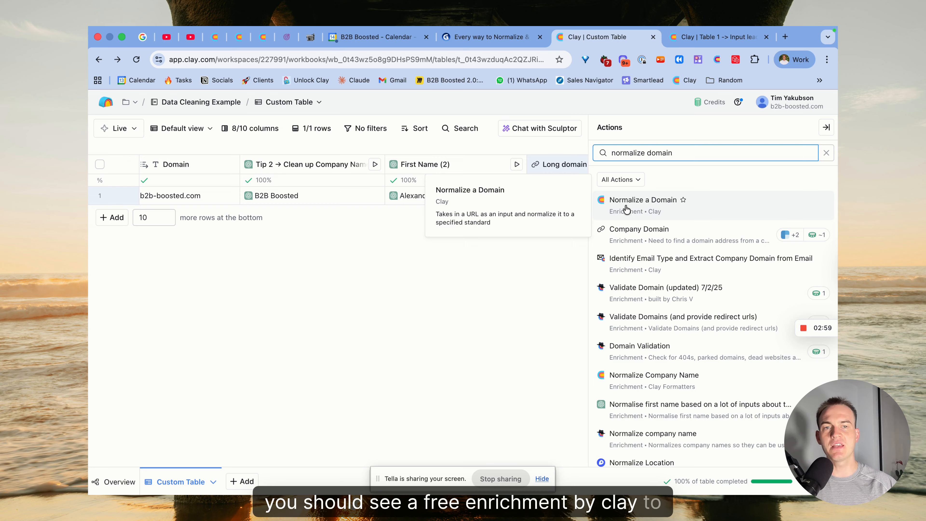
left_click(708, 207)
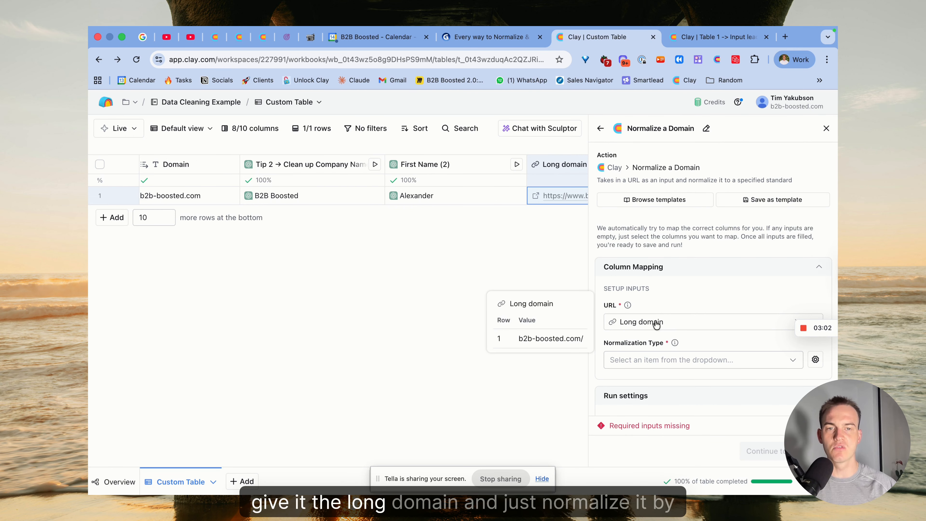
left_click(670, 360)
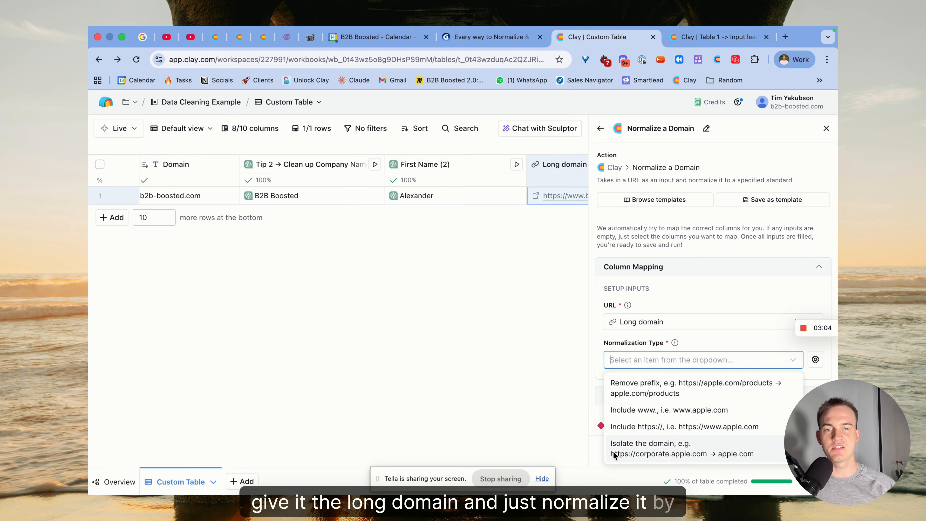
left_click(663, 457)
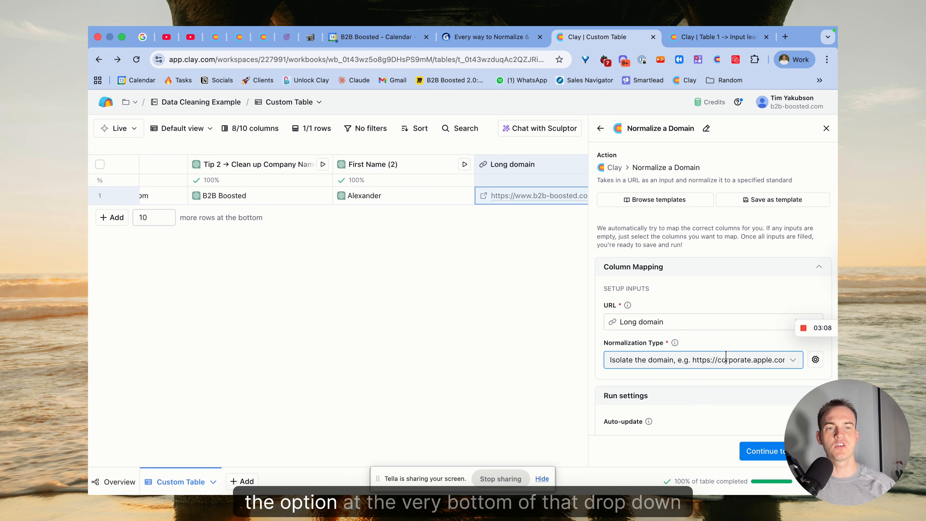
Step: Add the Normalized Url output as a table column, save the domain enrichment and run it on one row
left_click(762, 451)
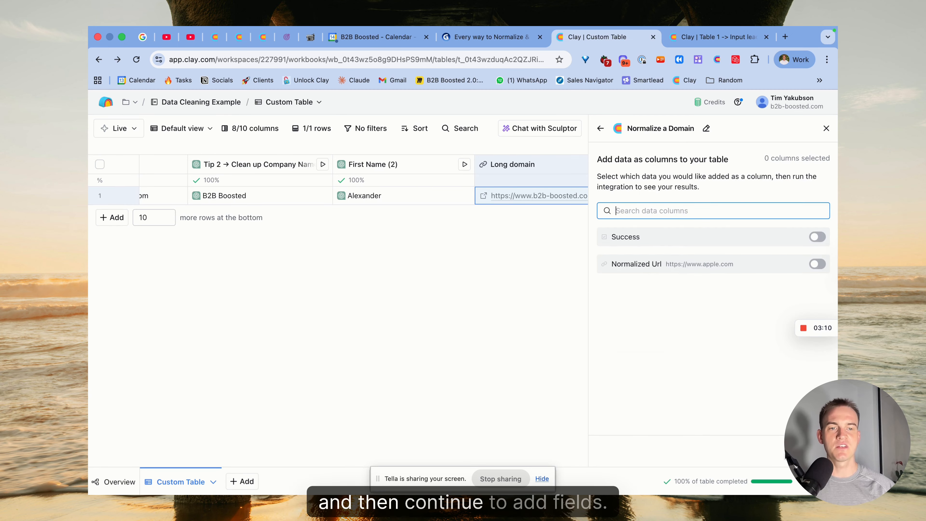
left_click(816, 264)
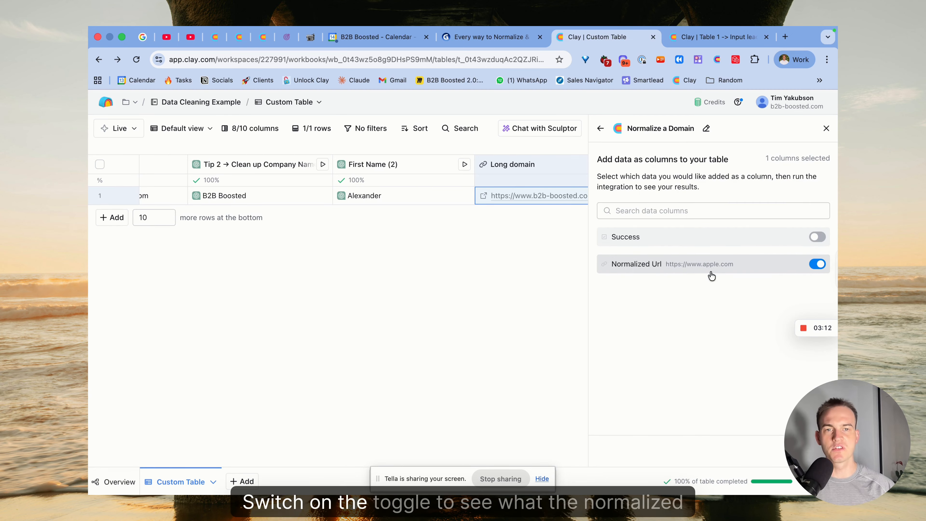
left_click(810, 451)
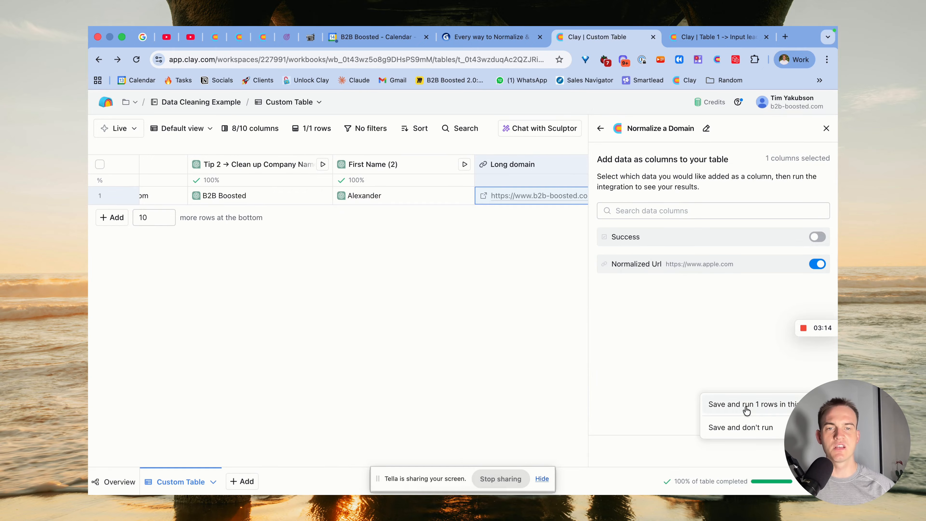
left_click(729, 403)
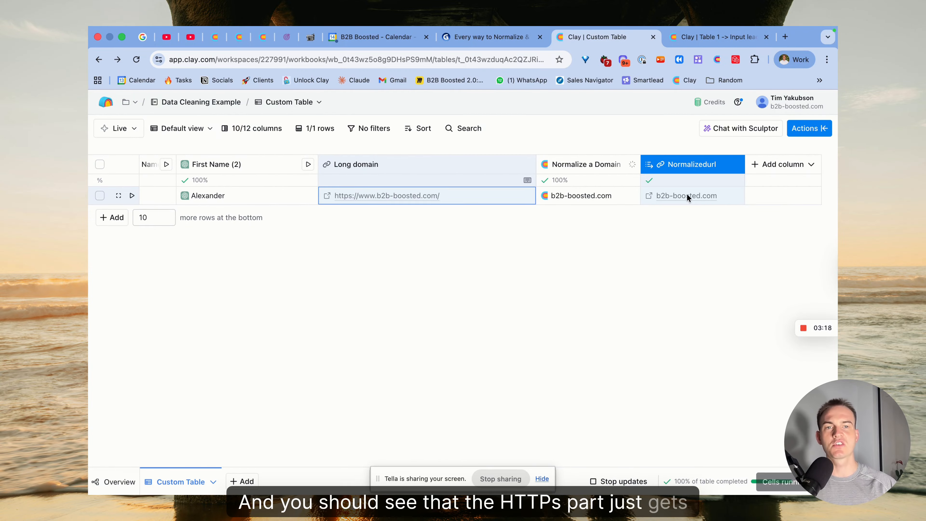
Step: Consult the tips slide in Gamma and review the name and Long domain columns in the Clay table
left_click(504, 37)
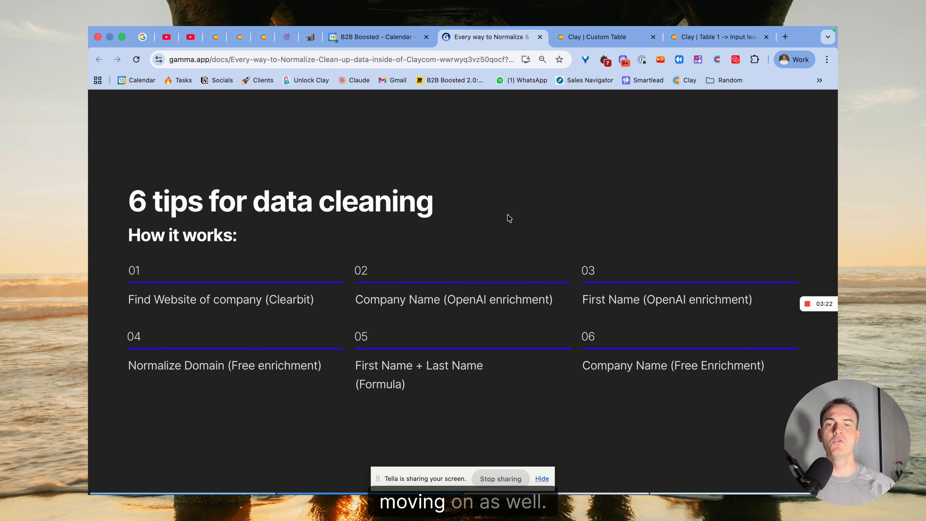
left_click(592, 40)
scroll(615, 198, "left", 10)
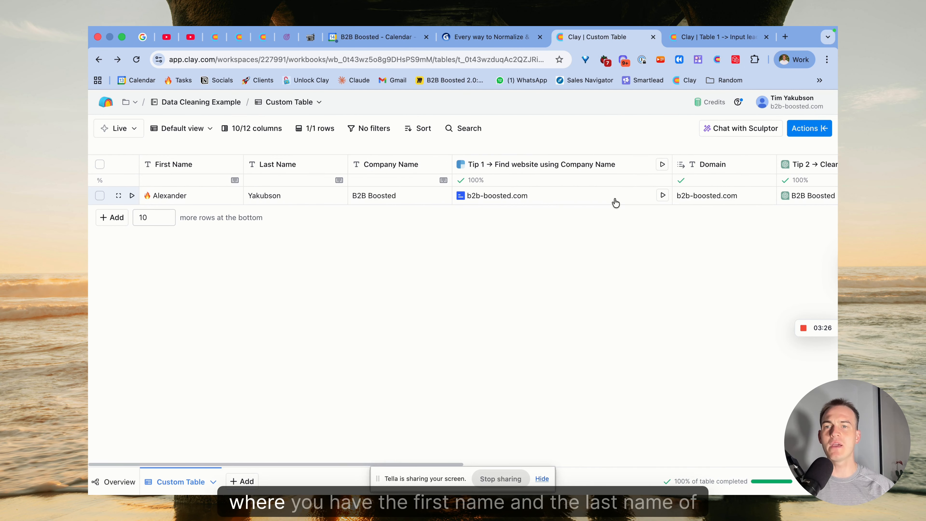
left_click(285, 166)
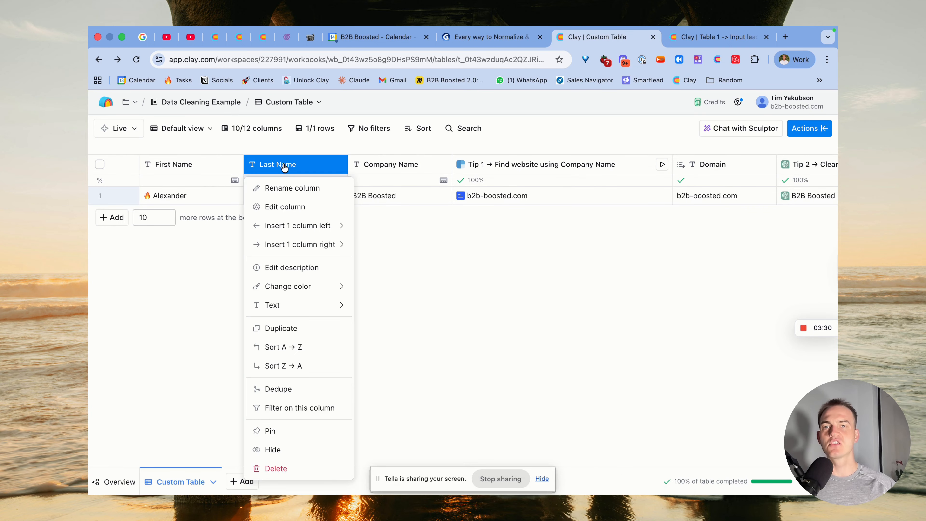
left_click(399, 213)
scroll(385, 194, "right", 15)
left_click(402, 198)
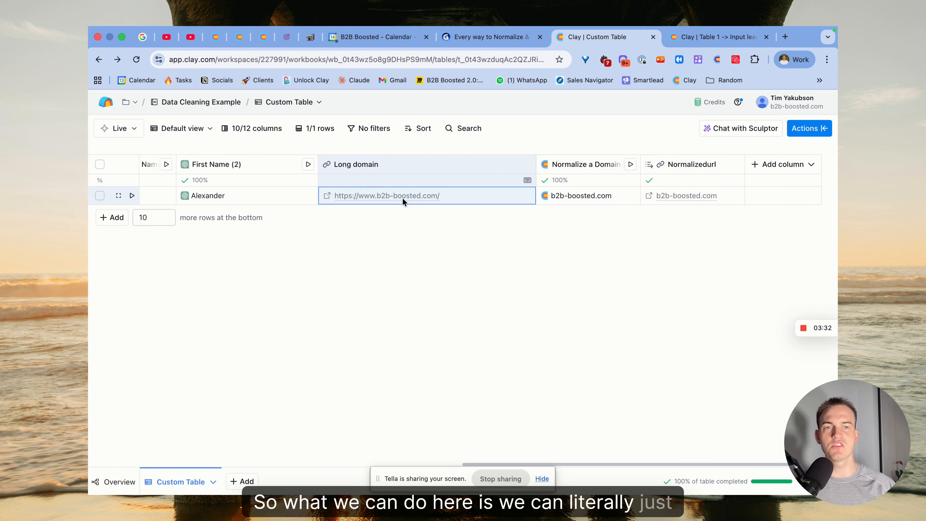
Step: Add a formula column and generate a formula from a prompt that references the First Name and Last Name columns
left_click(787, 164)
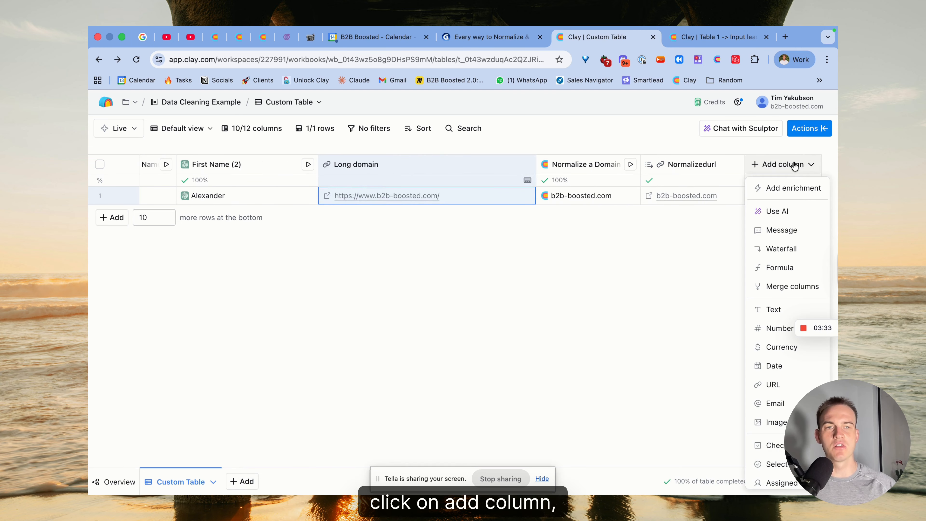
left_click(783, 270)
type("/")
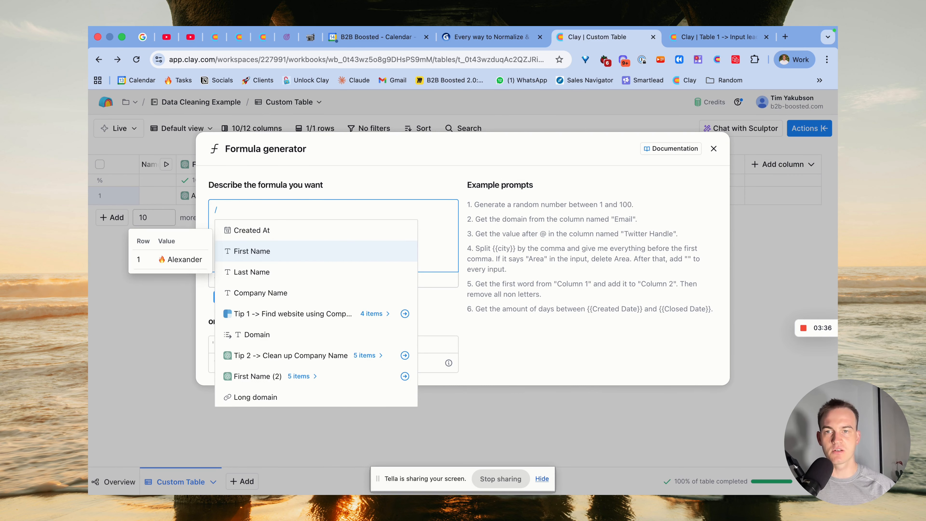
key("Return")
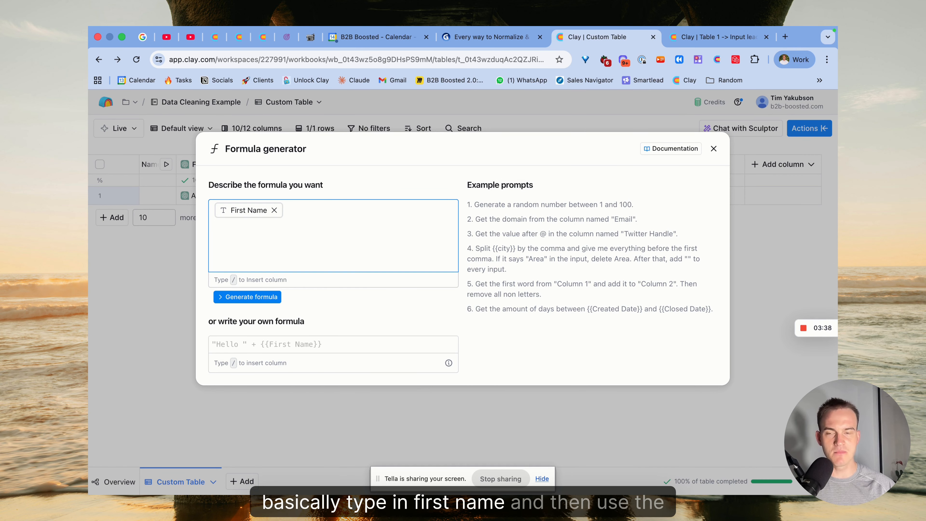
type("/")
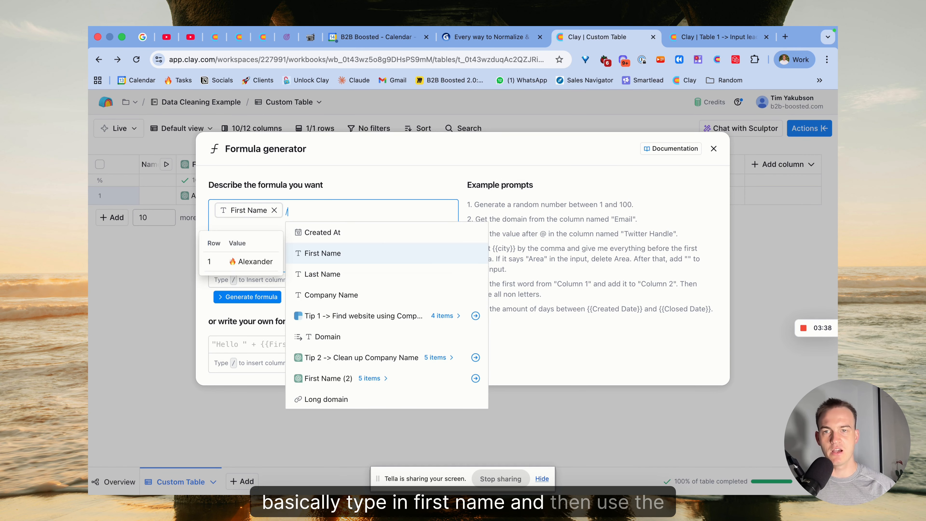
left_click(341, 273)
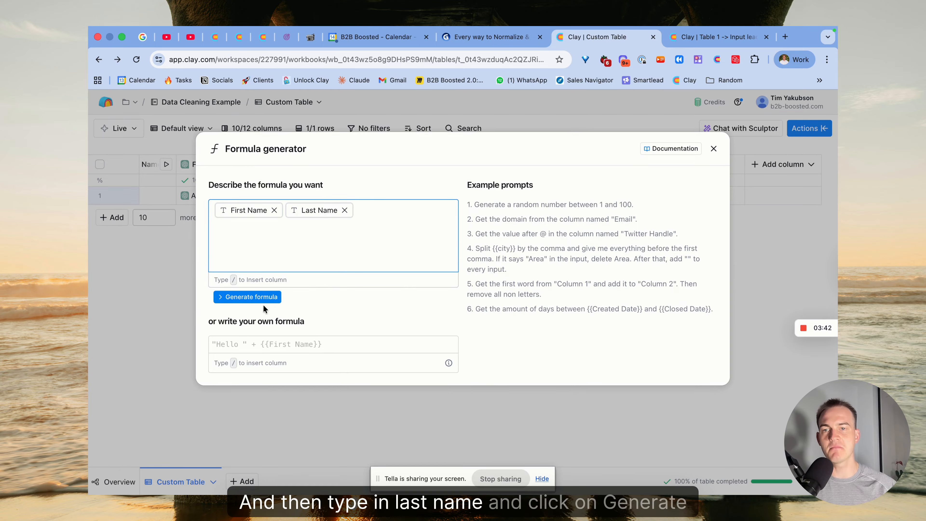
left_click(263, 301)
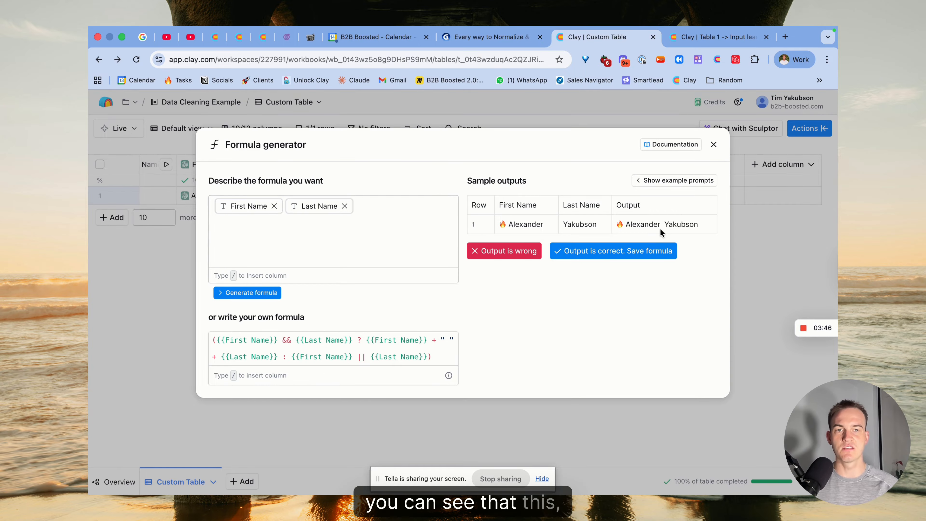
Step: Extend the formula prompt with "and remove emoji's", regenerate the formula and save it as correct
left_click(395, 211)
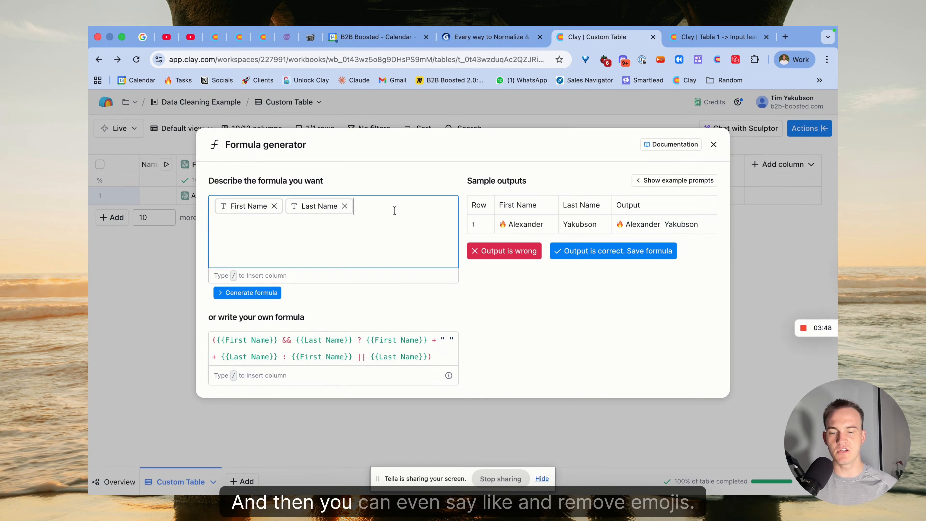
type("and remove emoji's")
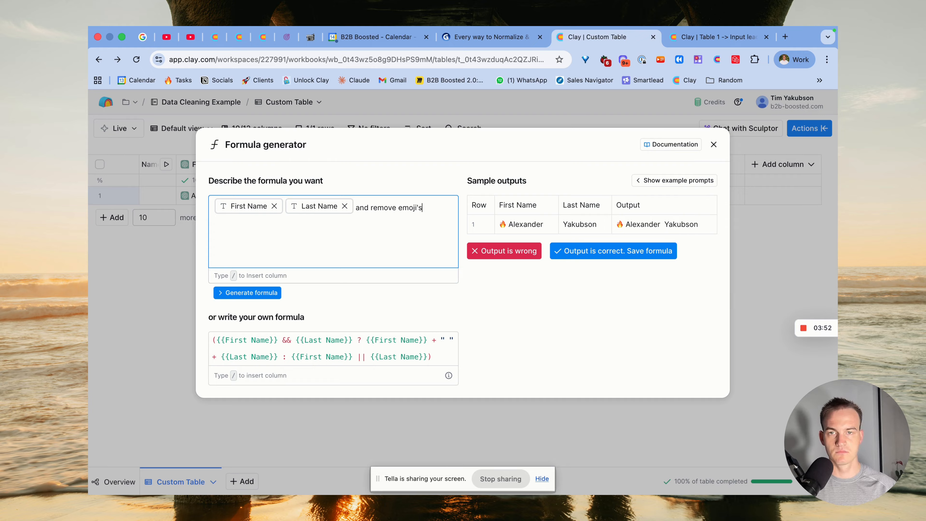
left_click(261, 294)
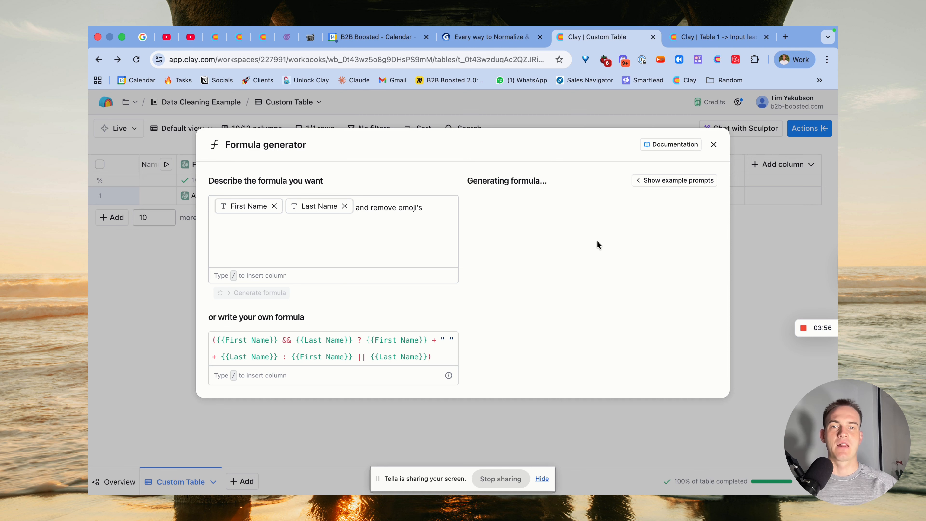
left_click(597, 241)
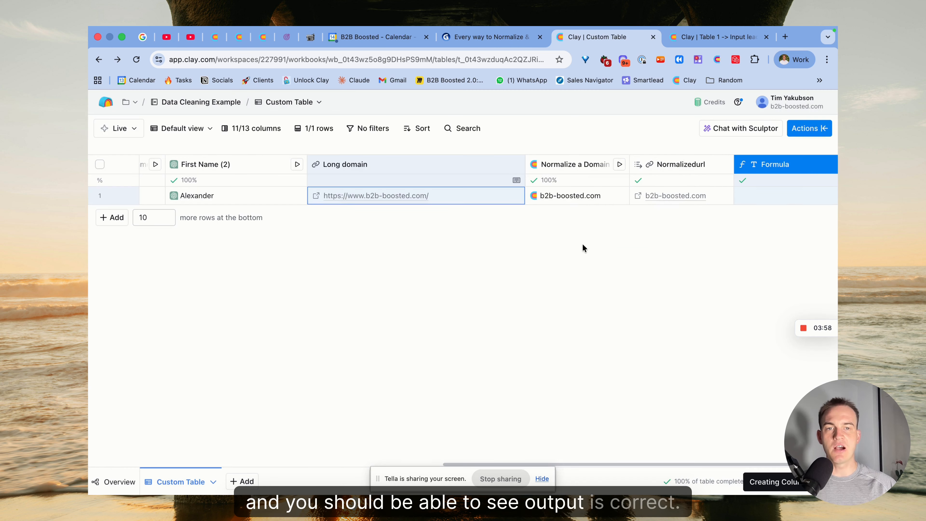
Step: Rename the new formula column as "Full Name"
scroll(557, 186, "right", 3)
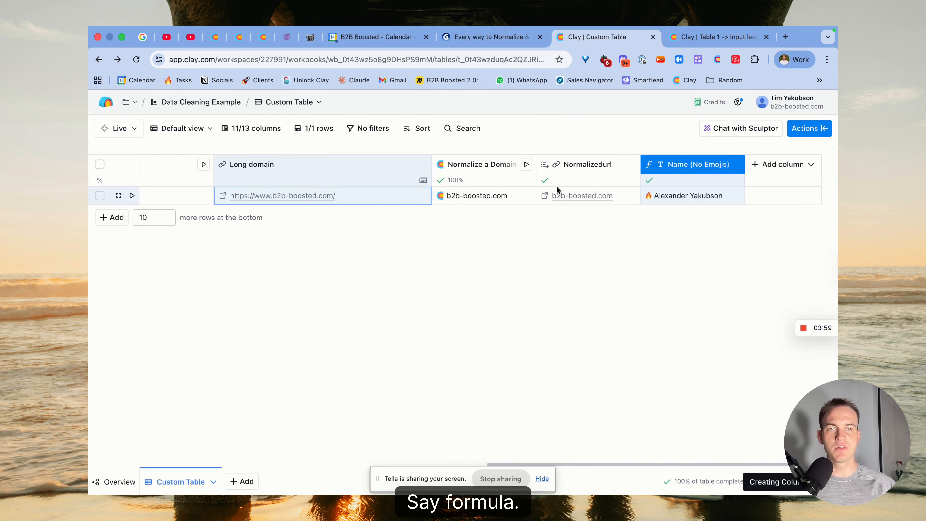
left_click(683, 168)
left_click(706, 186)
type("Full N")
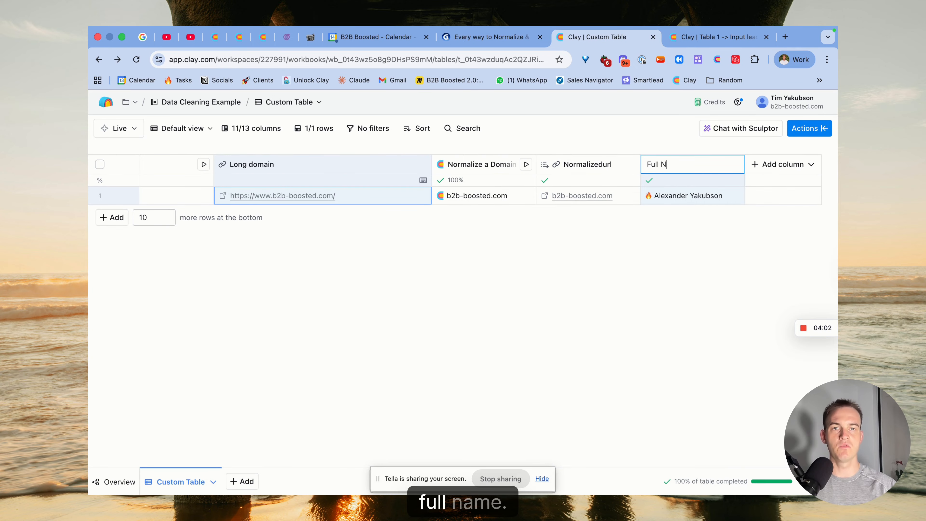
type("ame")
key("Return")
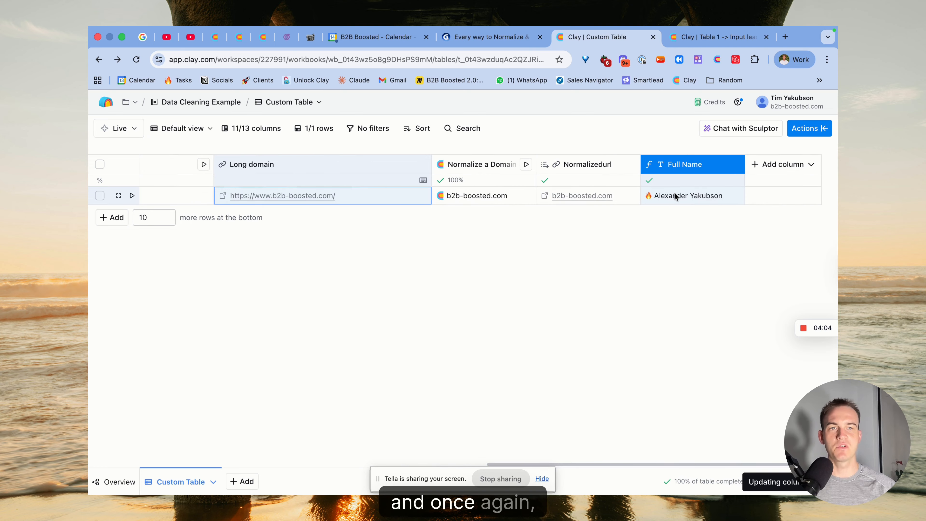
Step: Revise the Full Name formula prompt to remove "🔥" specifically, regenerate the formula and save it
double_click(662, 195)
left_click(652, 196)
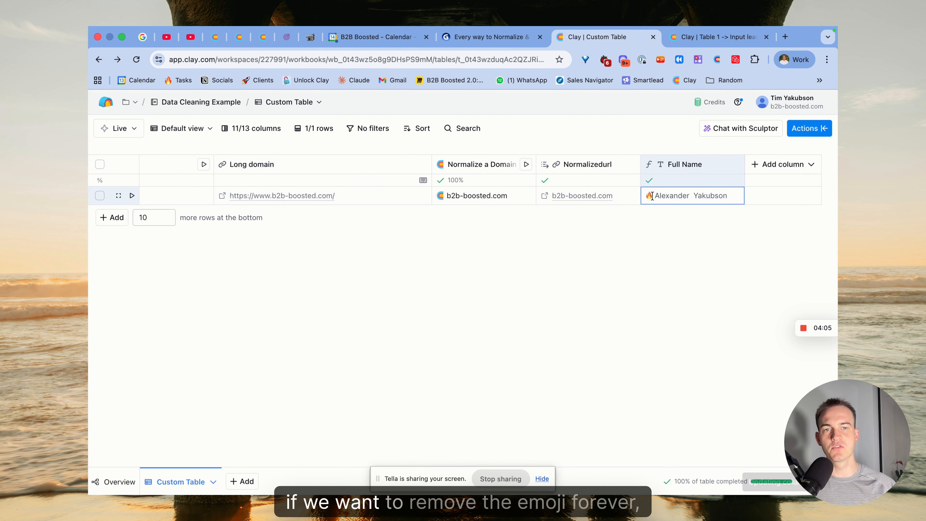
left_click(692, 166)
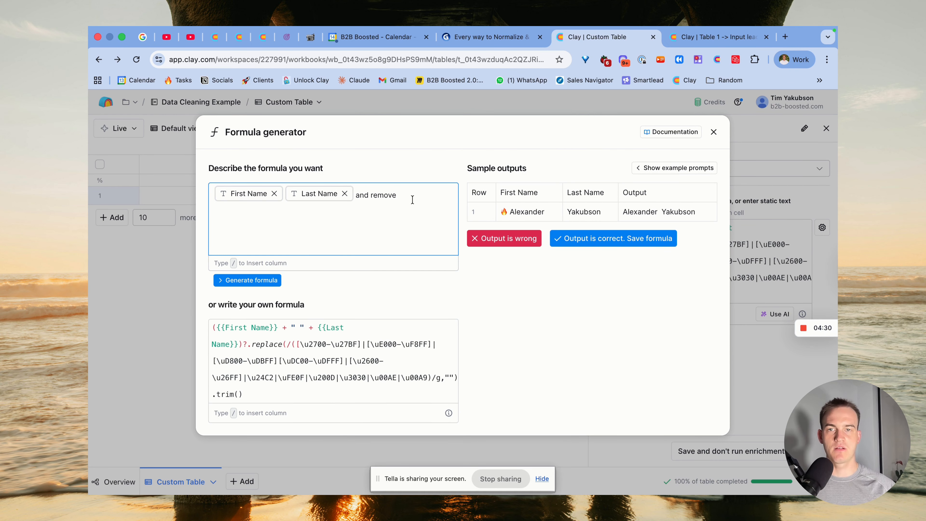
type("\"🔥")
left_click(252, 280)
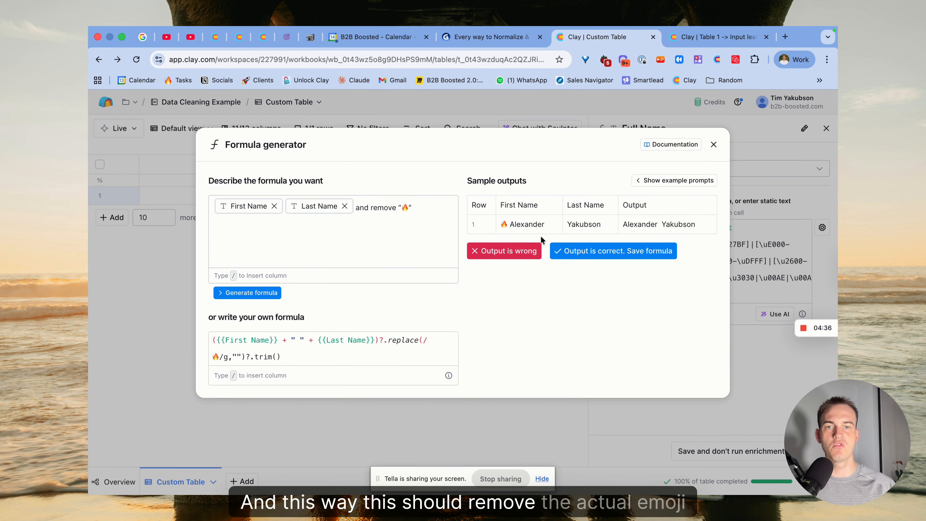
left_click(583, 253)
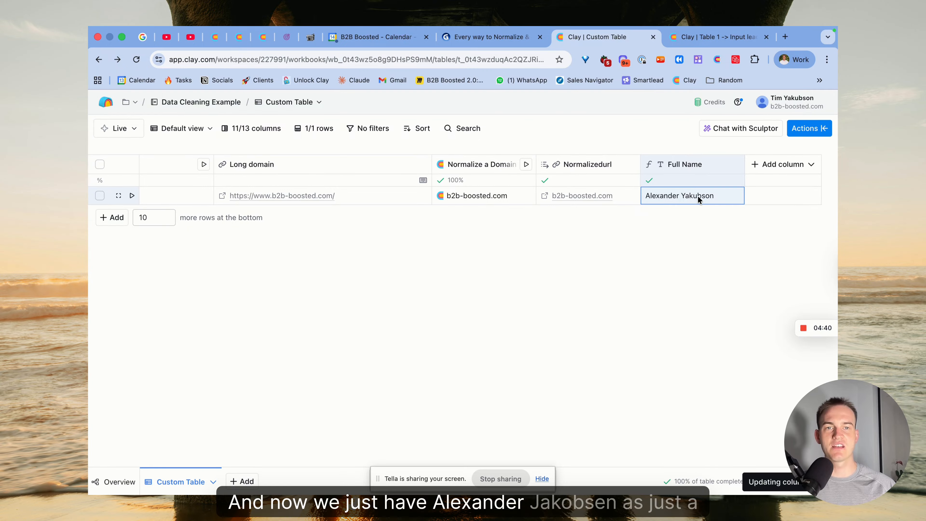
Step: Check the sixth tip on the Gamma slide and review the AI-cleaned name columns in the Clay table
left_click(491, 37)
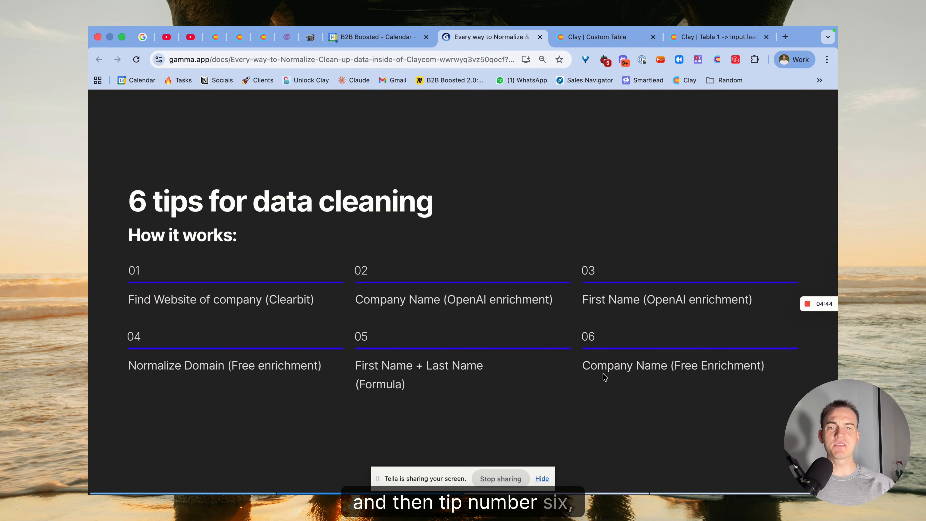
left_click(609, 38)
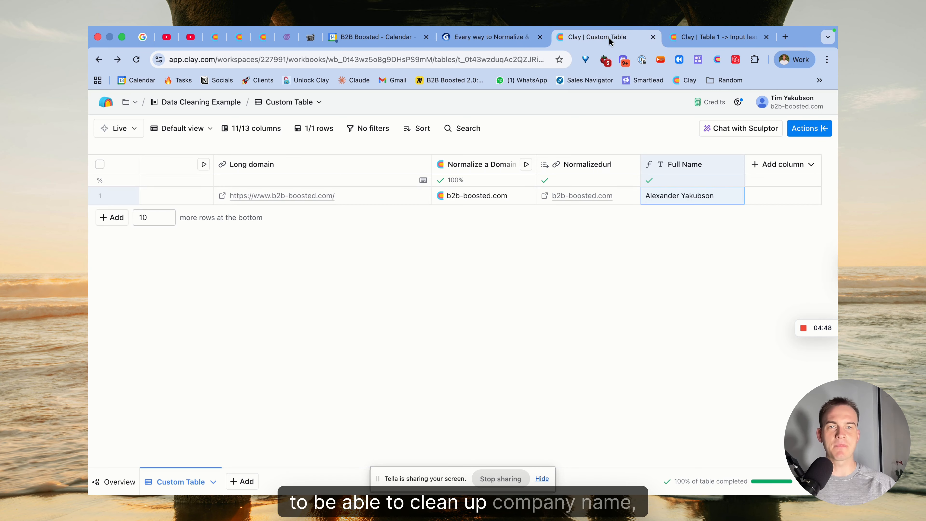
scroll(558, 189, "left", 10)
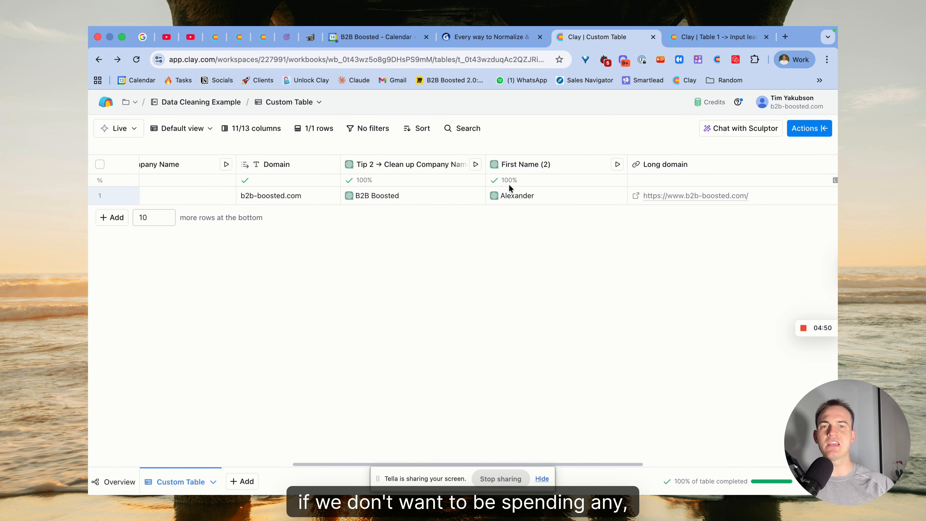
Step: Find the Clay Formatters "Normalize Company Name" enrichment and set it up on the Company Name column with the Normalized Name output
scroll(537, 171, "right", 10)
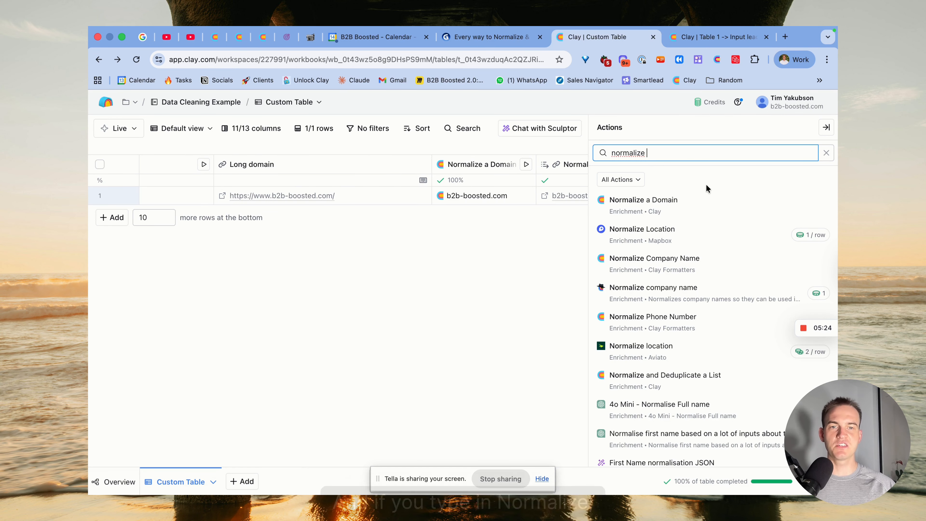
mouse_move(684, 263)
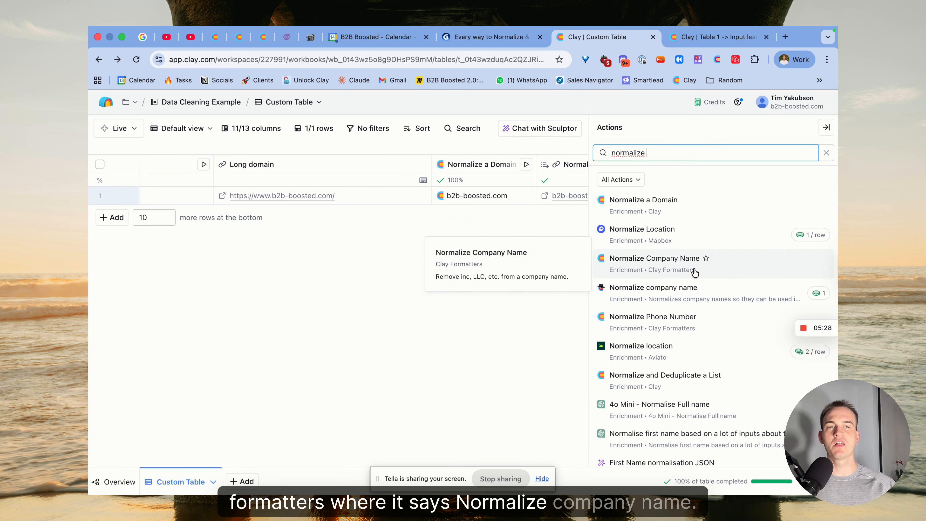
left_click(736, 270)
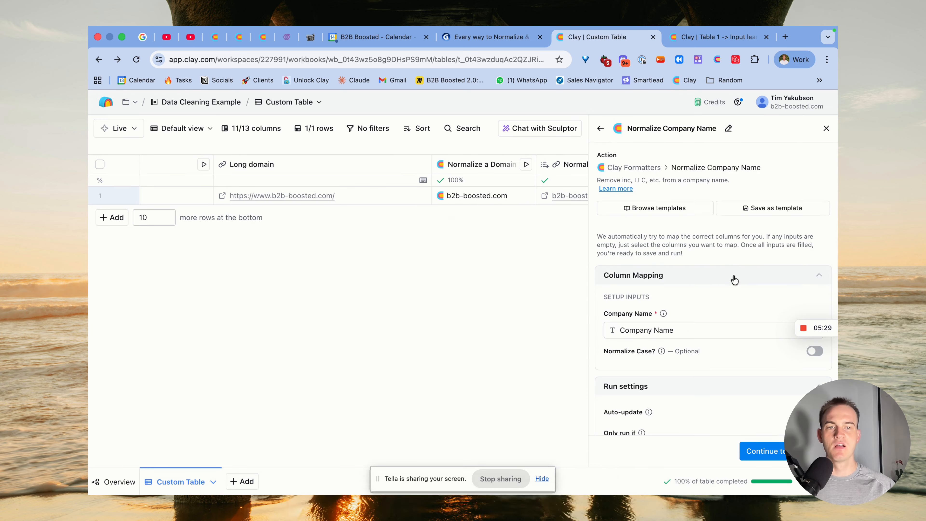
left_click(765, 456)
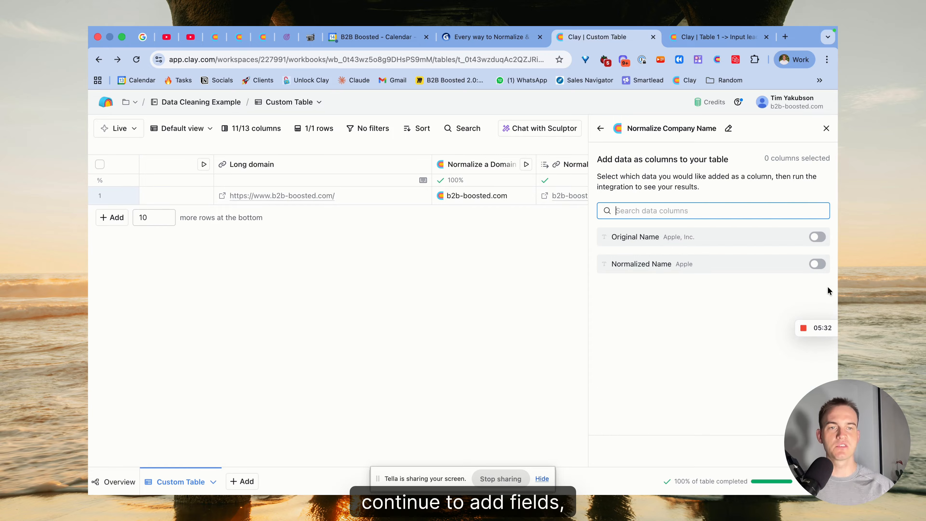
left_click(815, 266)
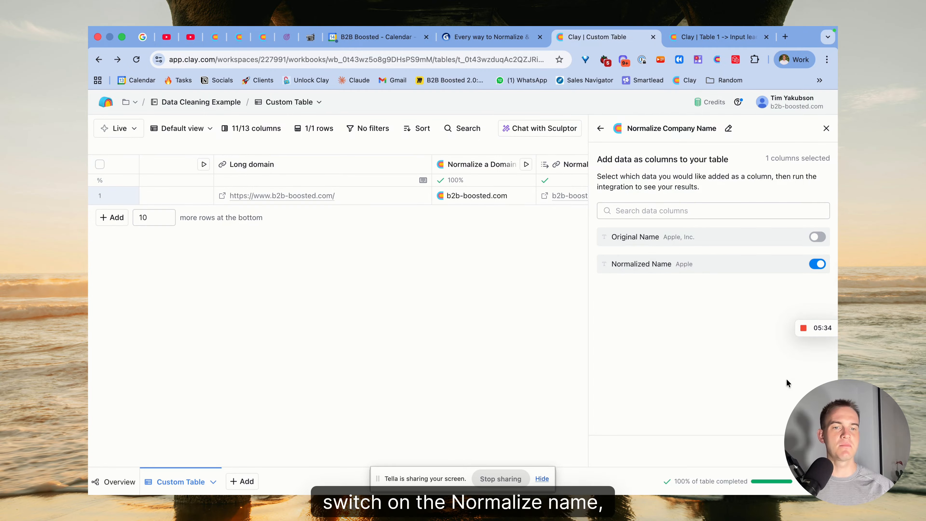
Step: Save the company name enrichment, run it on one row and widen the Normalize Company Name column
left_click(766, 453)
left_click(740, 406)
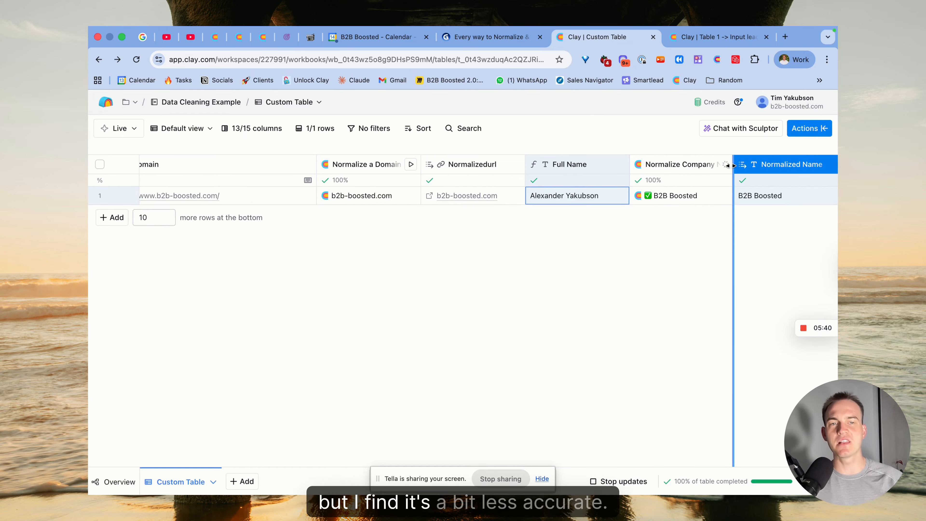
mouse_move(732, 167)
left_mouse_down()
mouse_move(767, 166)
mouse_move(731, 166)
left_mouse_up()
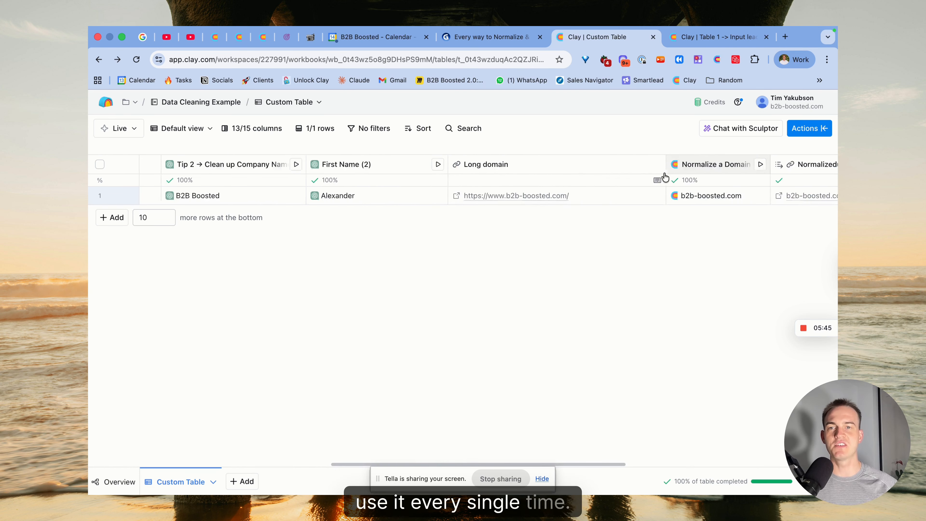
Step: Open the Tip 2 company name clean-up column's settings and view the dialog for saving its prompt as a template, without saving
scroll(682, 181, "left", 10)
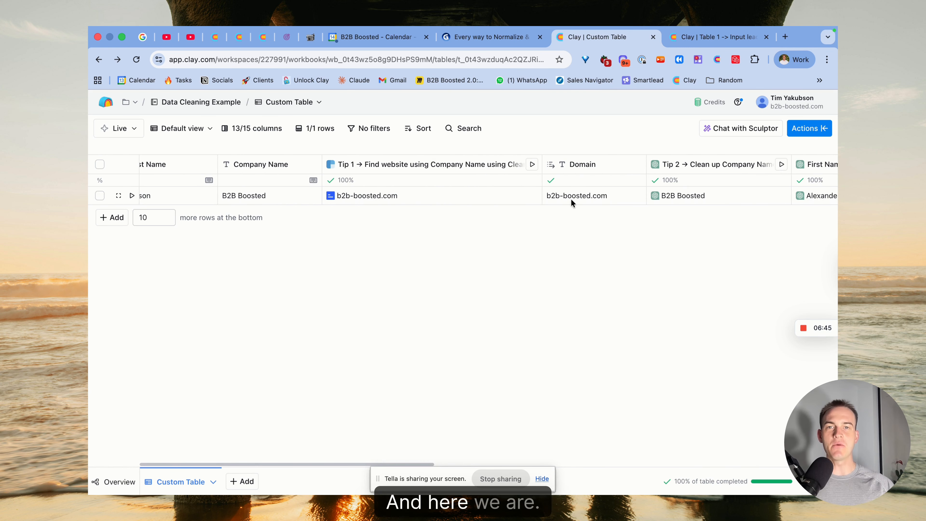
scroll(560, 199, "left", 3)
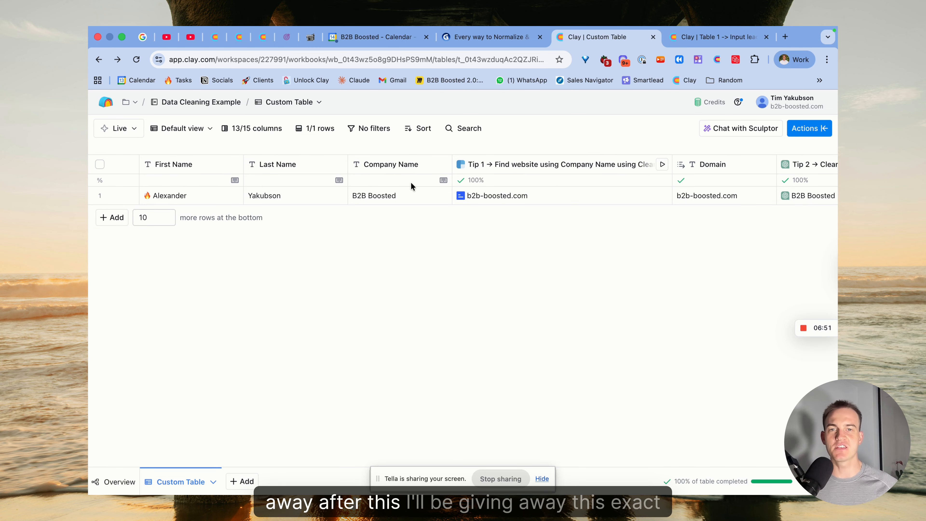
scroll(411, 182, "right", 10)
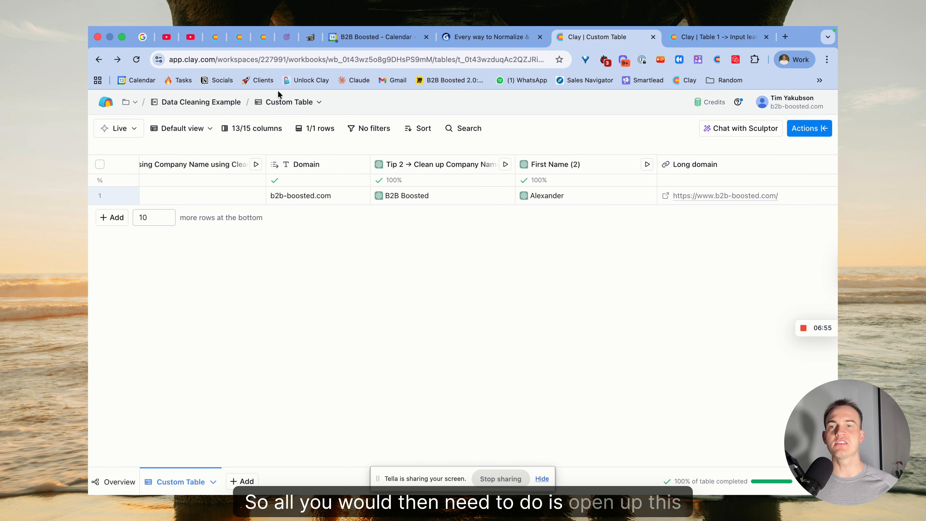
left_click(411, 169)
left_click(413, 205)
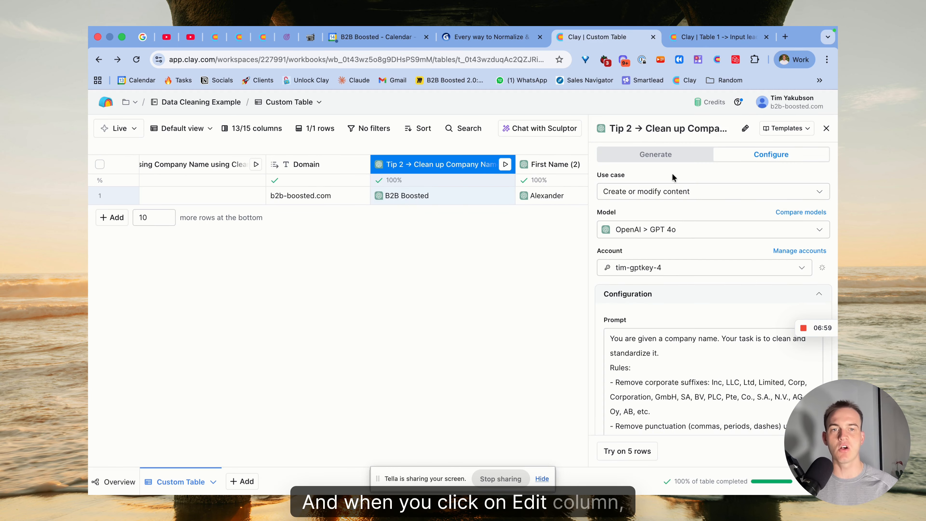
left_click(780, 130)
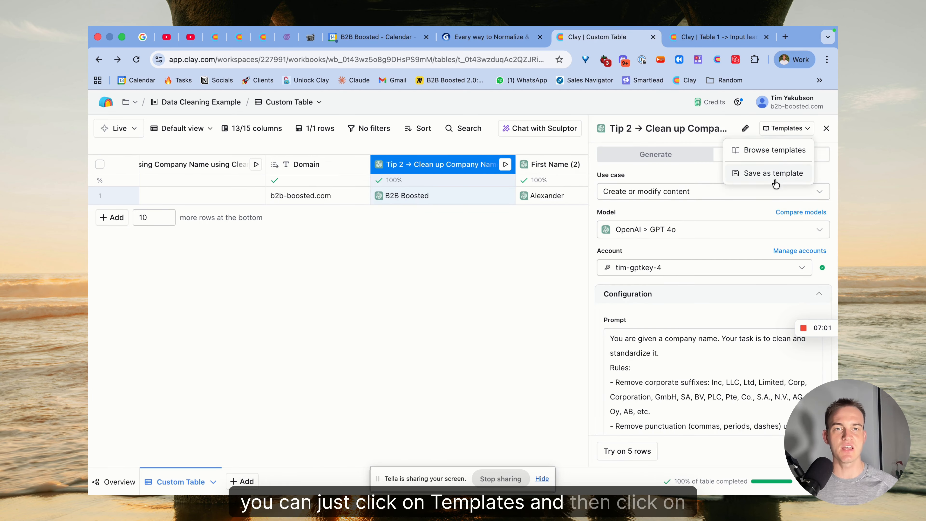
left_click(749, 175)
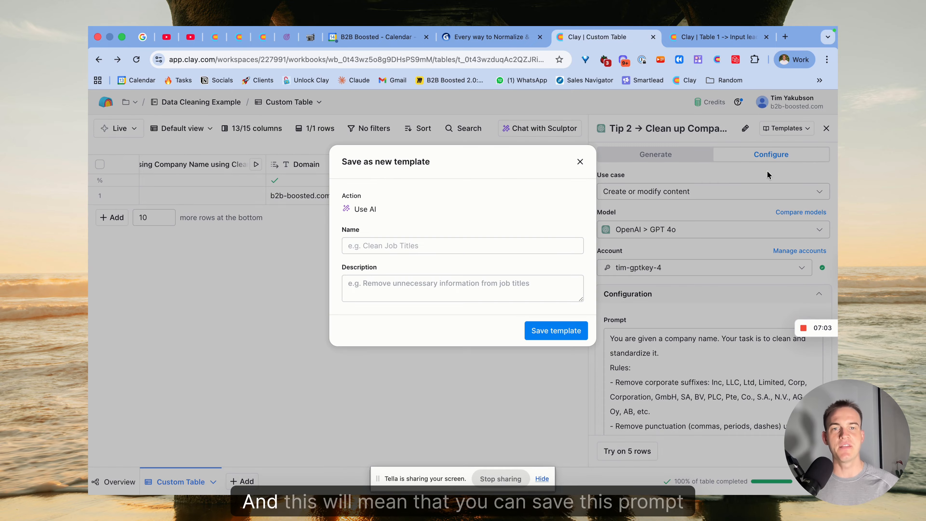
left_click(579, 161)
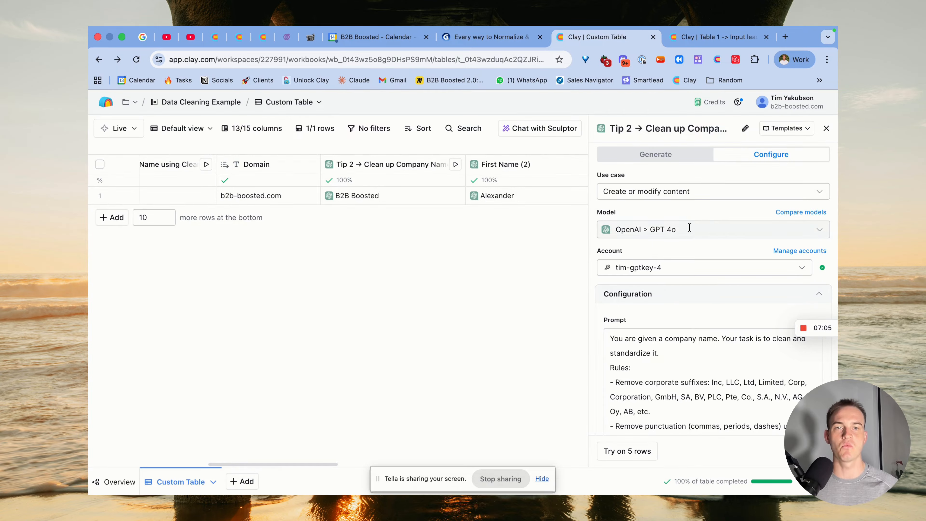
Step: Browse the saved Use AI templates, looking at "Clean Company Name Magic prompt", and close the Tip 2 column settings
left_click(784, 132)
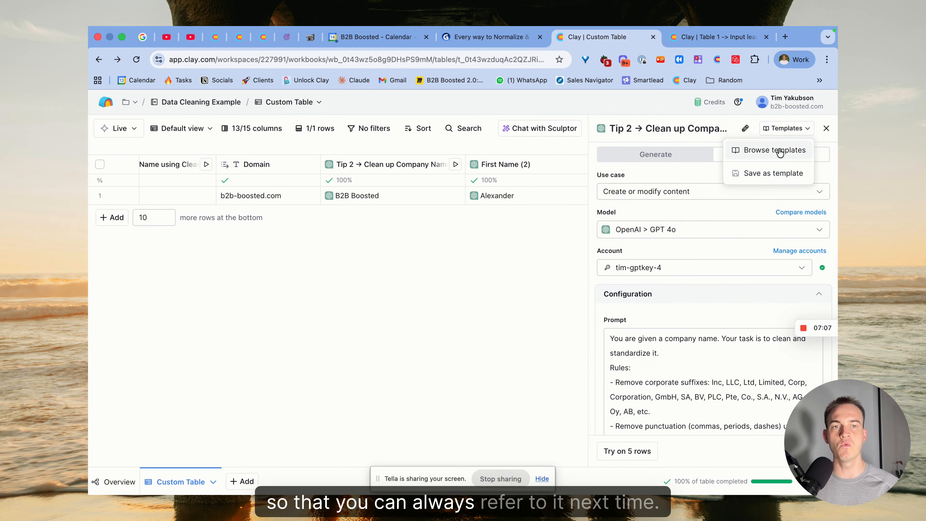
left_click(763, 152)
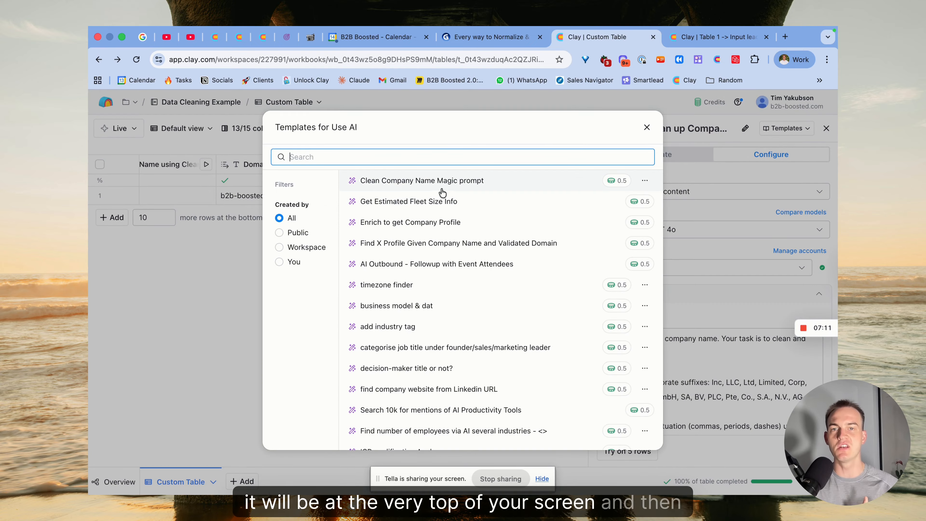
mouse_move(410, 188)
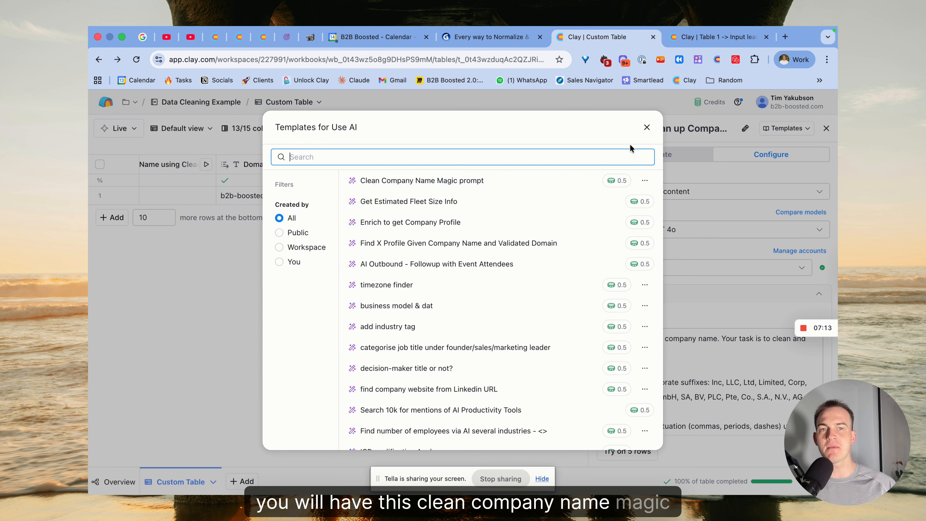
left_click(647, 128)
left_click(826, 128)
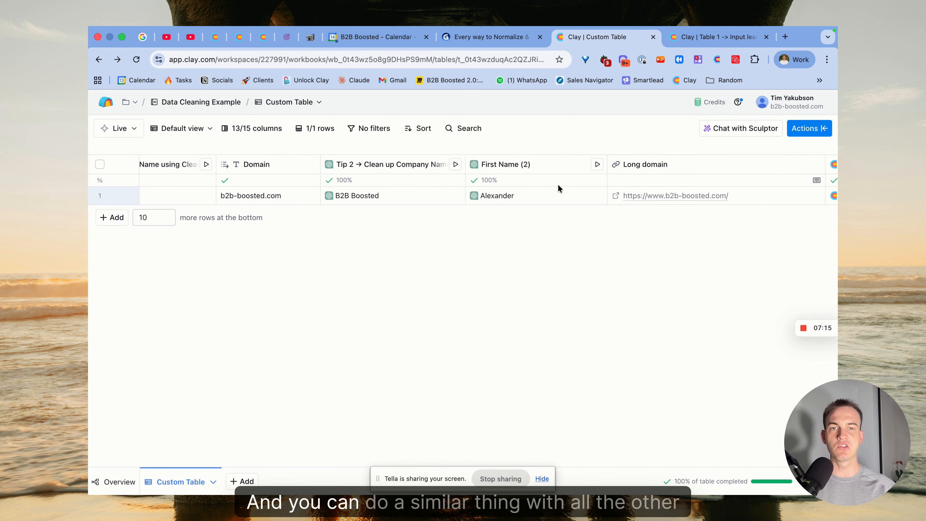
Step: Open the Tip 3 domain normalization column's settings, view its save-as-template option without saving, and close the settings
scroll(558, 184, "right", 10)
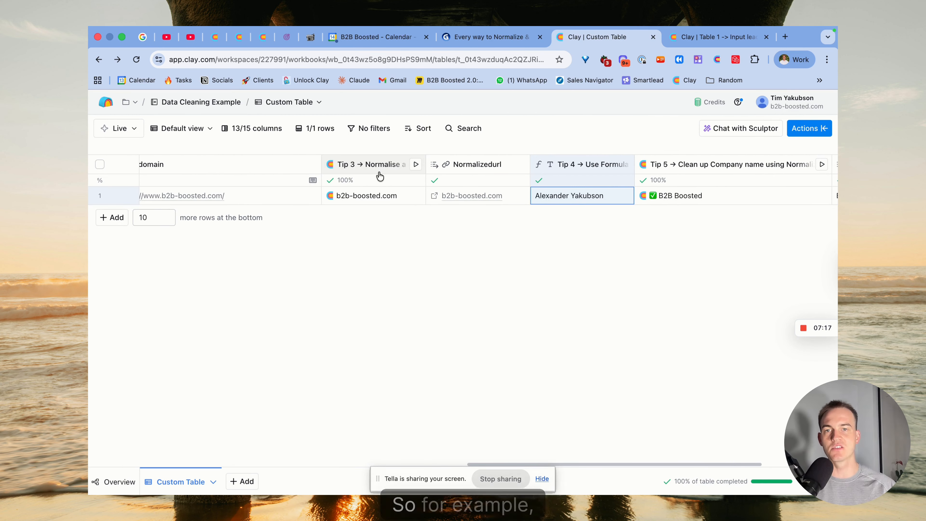
left_click(378, 164)
left_click(374, 205)
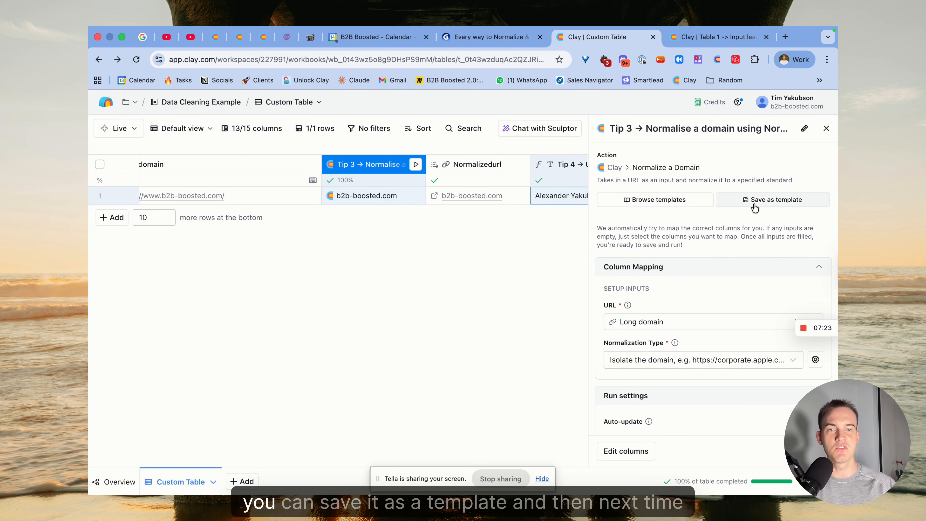
left_click(777, 201)
left_click(585, 167)
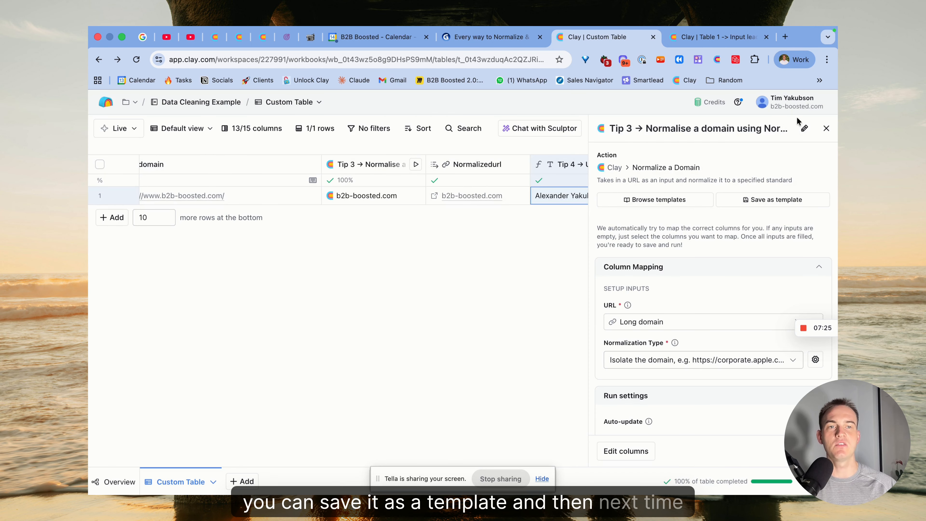
left_click(824, 129)
Step: Look through the suggested enrichments in the table's actions list and close it
left_click(806, 129)
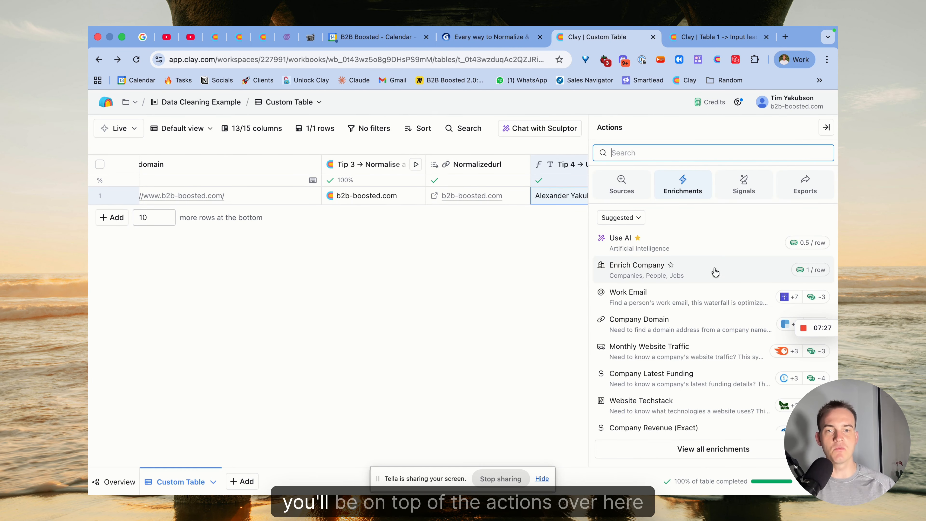
scroll(703, 292, "down", 3)
scroll(704, 347, "up", 3)
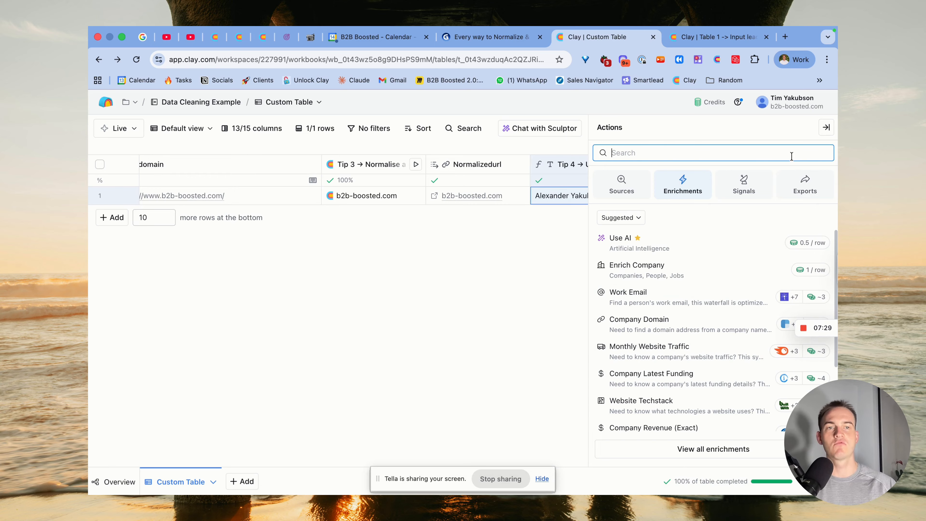
left_click(825, 127)
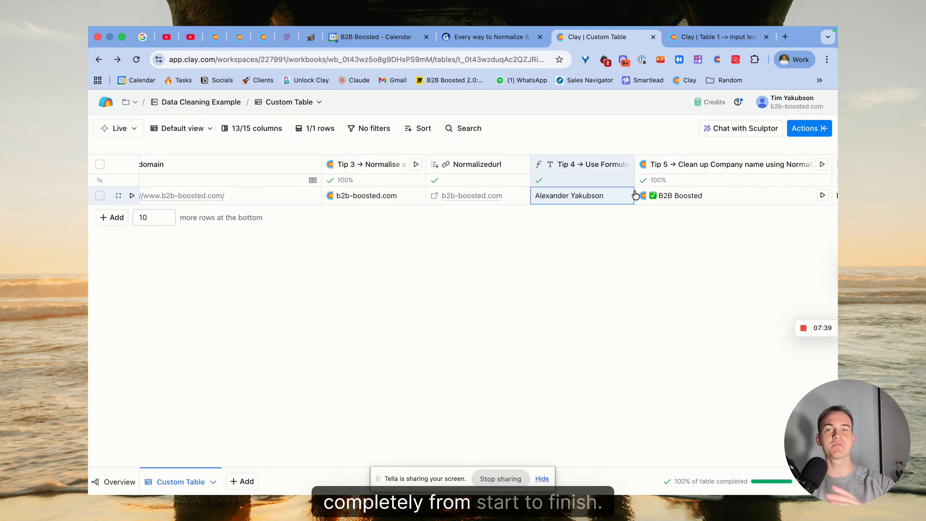
scroll(645, 197, "left", 10)
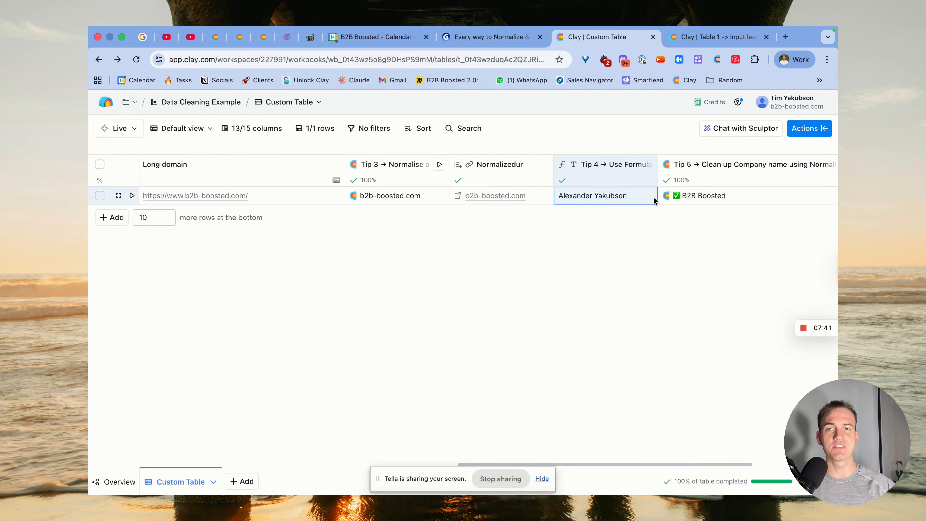
scroll(397, 175, "left", 10)
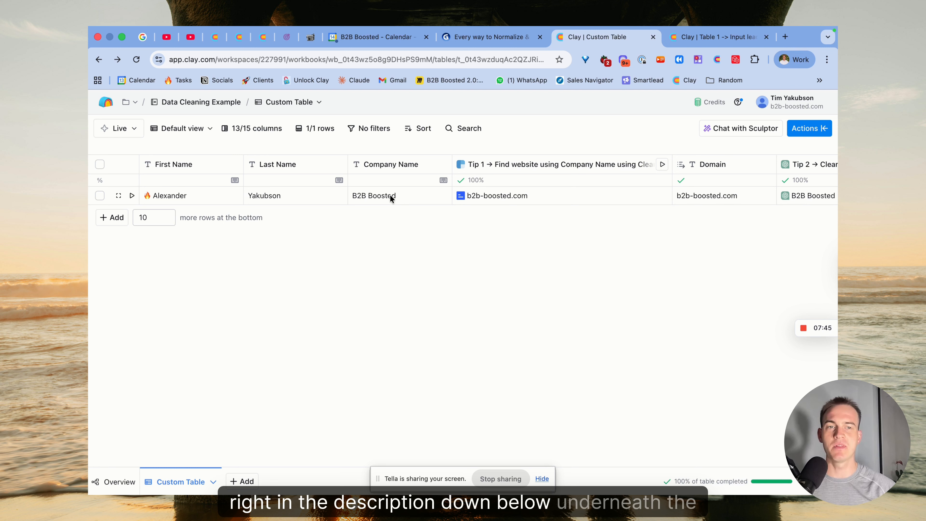
mouse_move(802, 330)
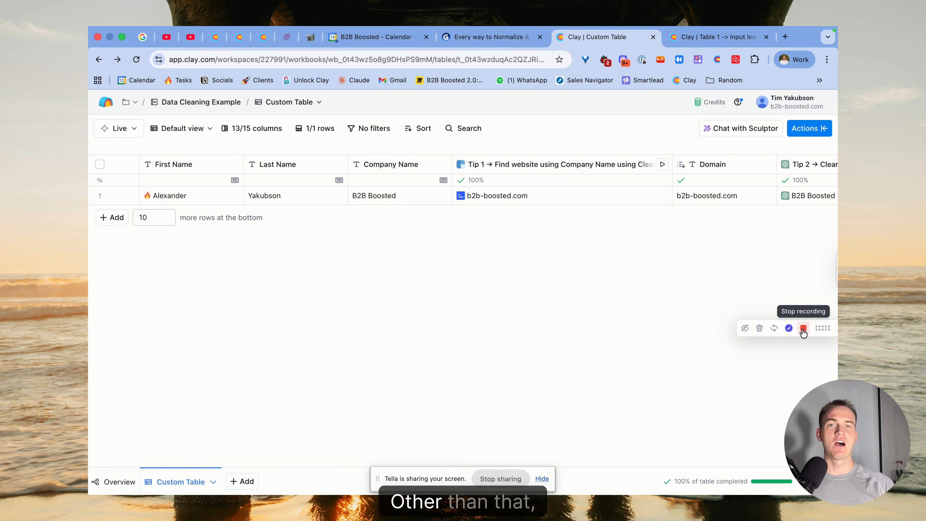